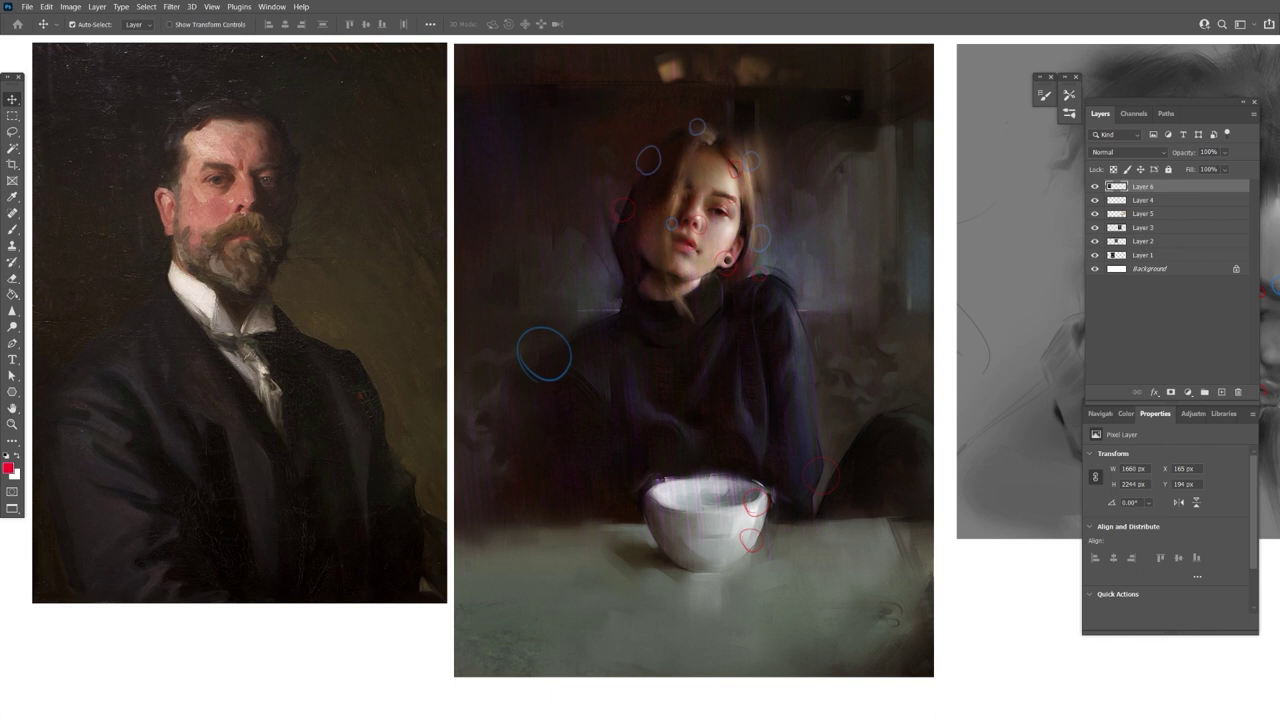
Step: Blend the woman's raised shoulder edge into the background using a textured Mixer Brush loaded with colour sampled from the sweater
drag(957, 452, 990, 505)
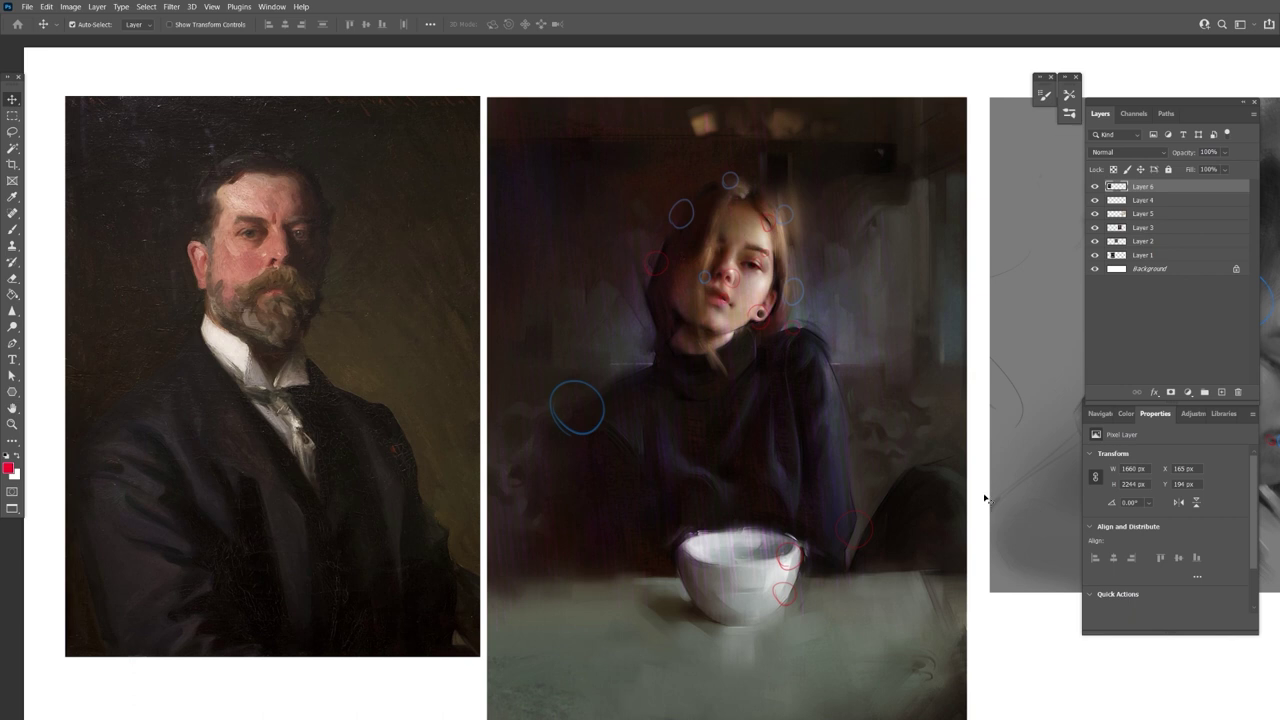
drag(869, 259, 893, 287)
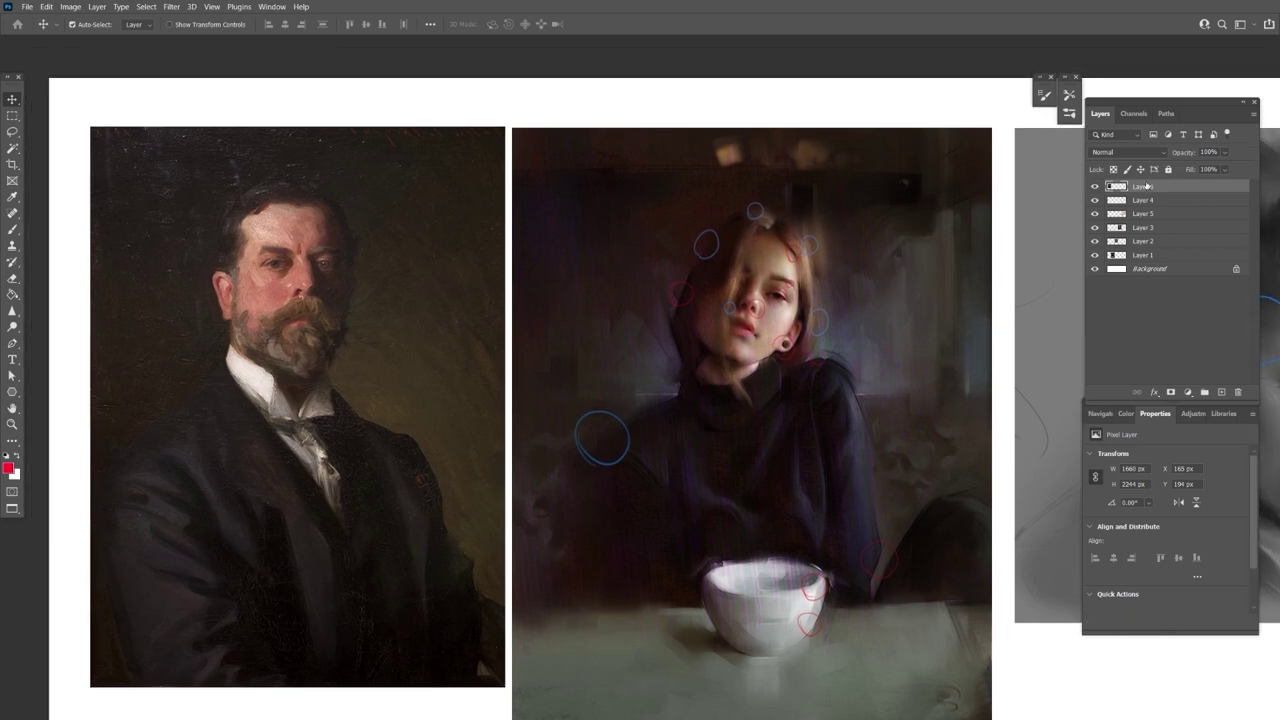
key(b)
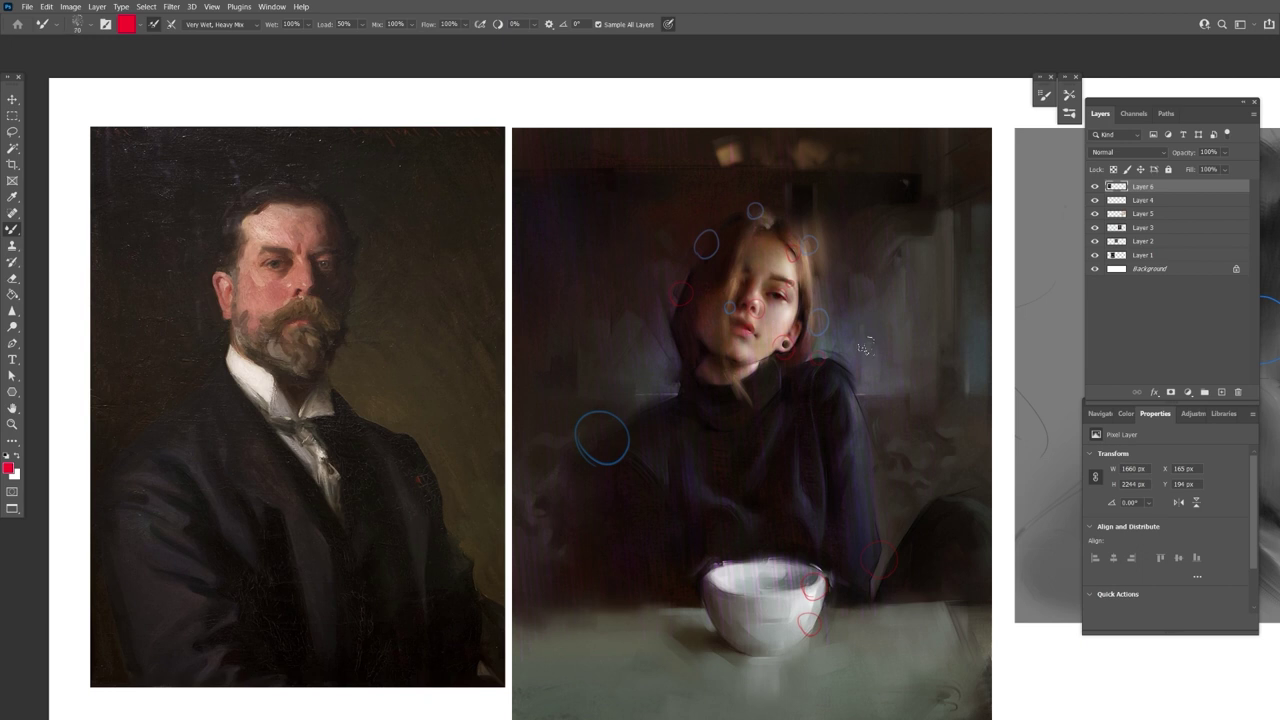
right_click(866, 352)
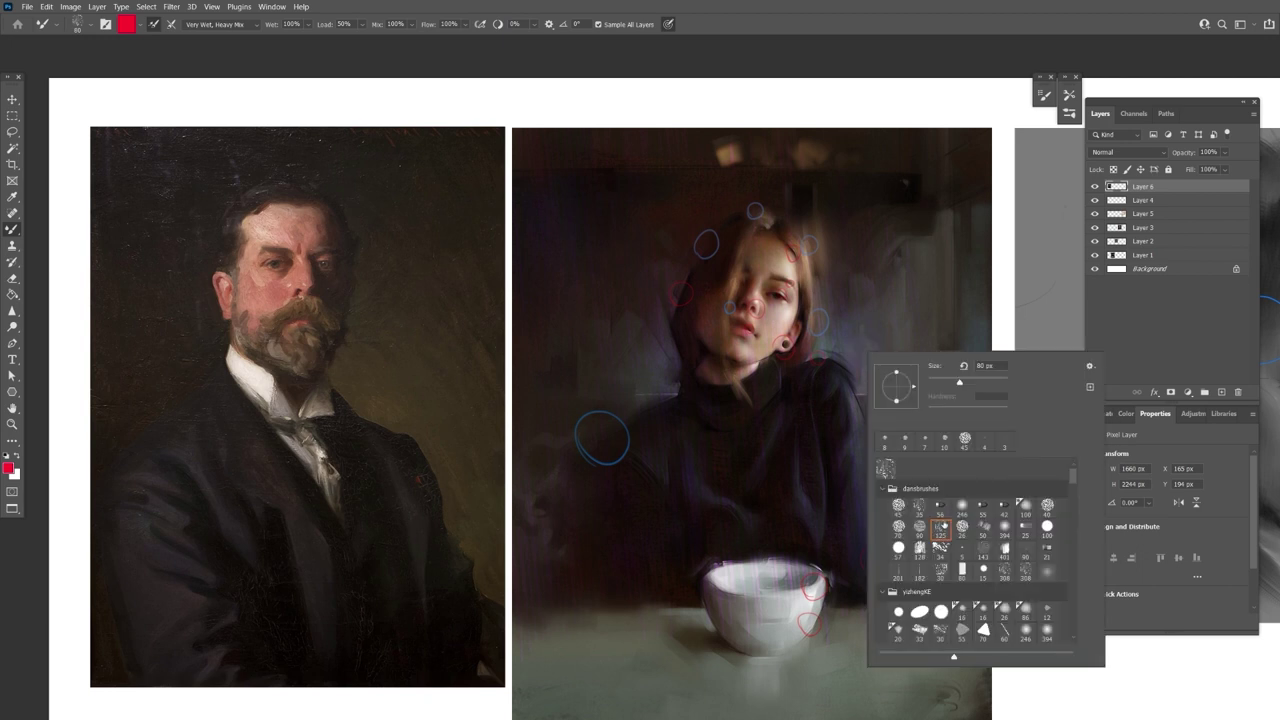
click(856, 358)
key(])
alt+click(843, 400)
mouse_move(856, 418)
mouse_down()
mouse_move(842, 367)
mouse_move(868, 374)
mouse_up()
key(])
key(])
key(])
alt+click(854, 371)
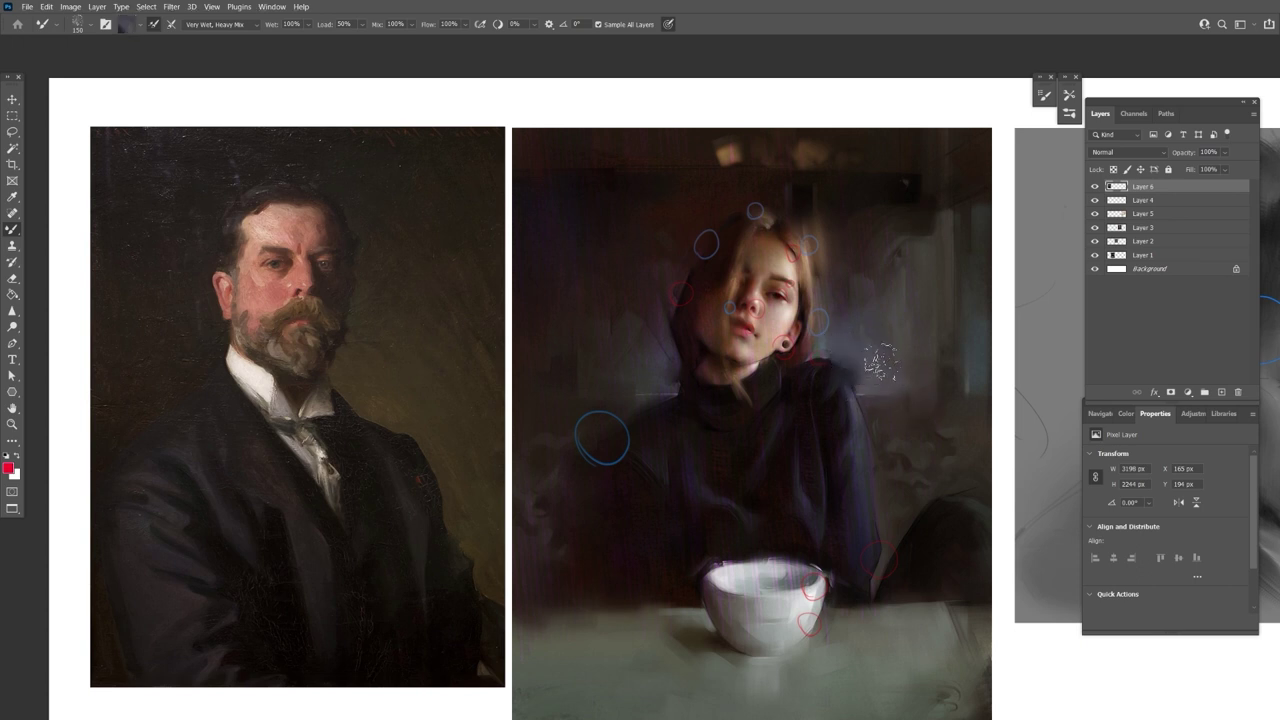
key(bracketleft)
scroll(910, 325, left, 2)
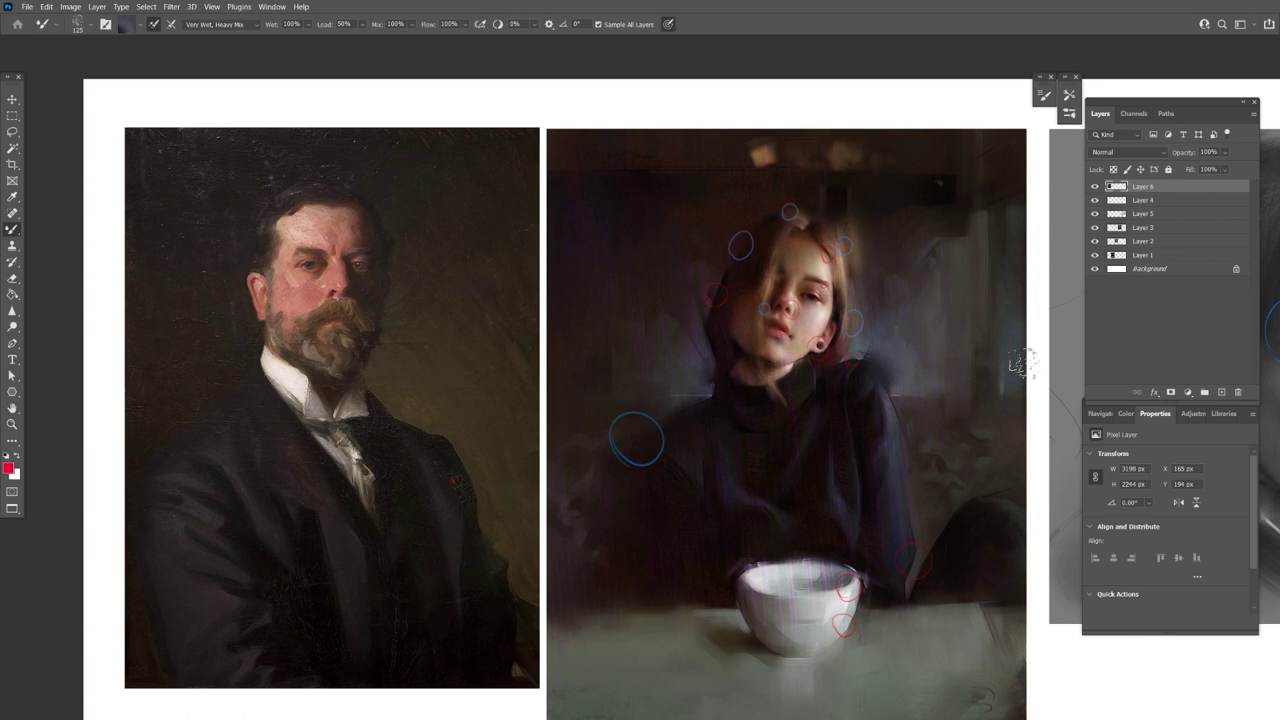
Step: Switch to the regular Brush, set the foreground colour to a pure bright red, and undo the trial strokes
key(shift+b)
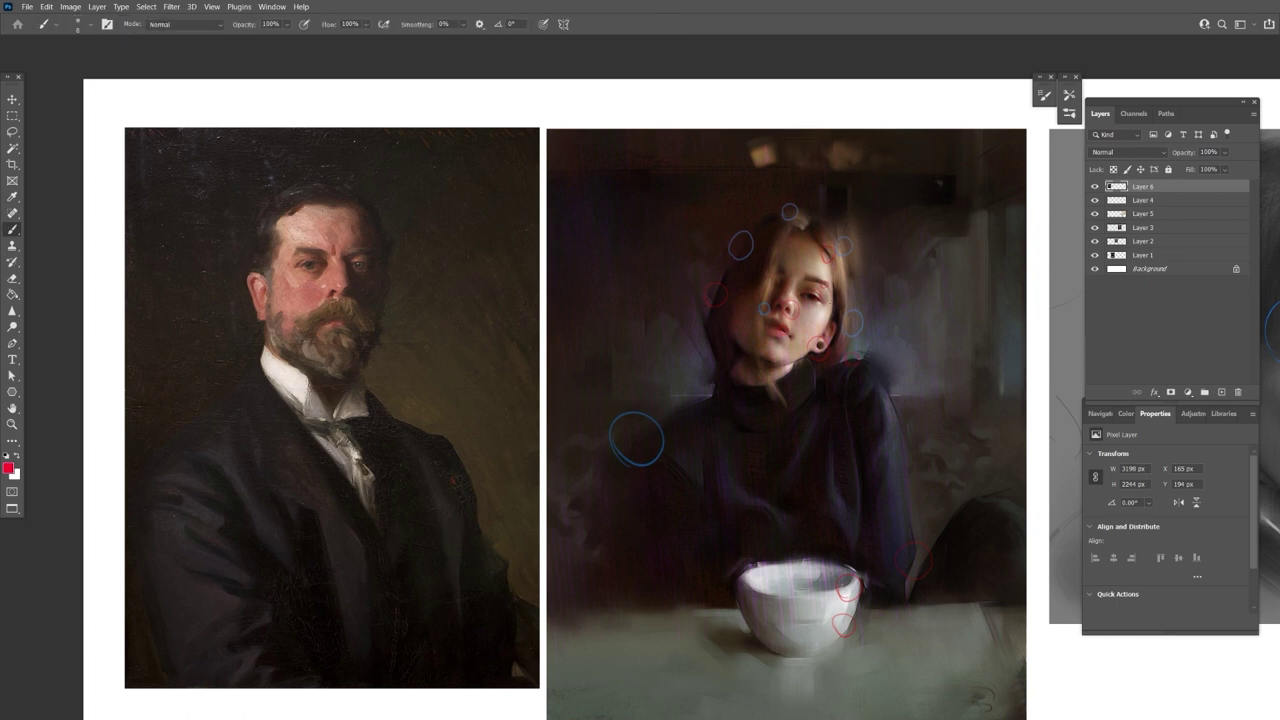
click(9, 467)
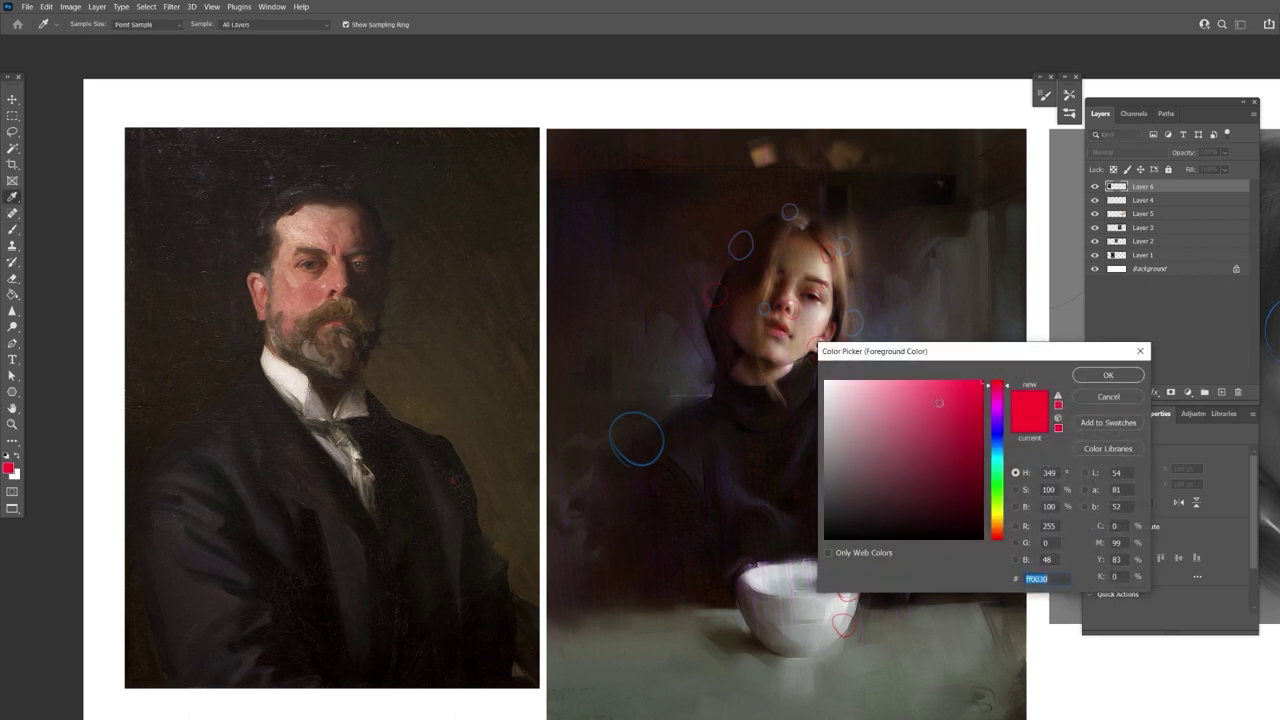
click(1108, 375)
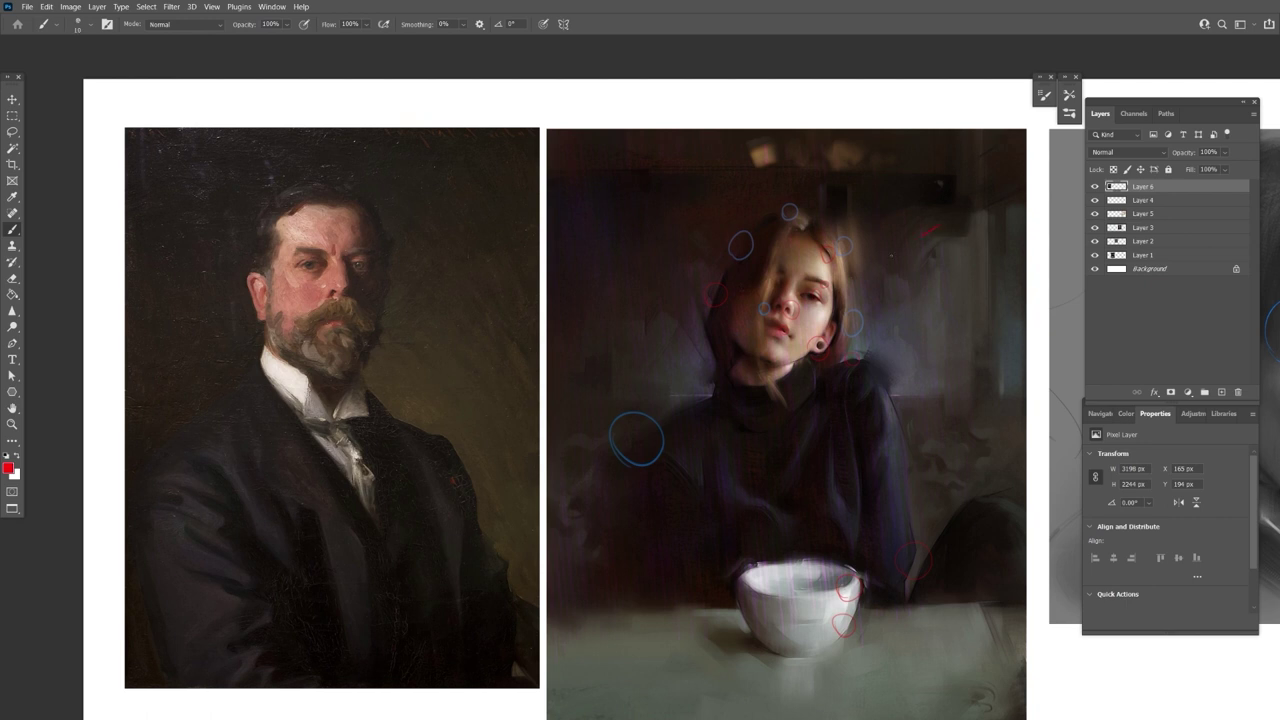
key(ctrl+z)
key(ctrl+z)
Step: Make small red marks on the woman's eye and hairline, undoing each mark
key(ctrl+plus)
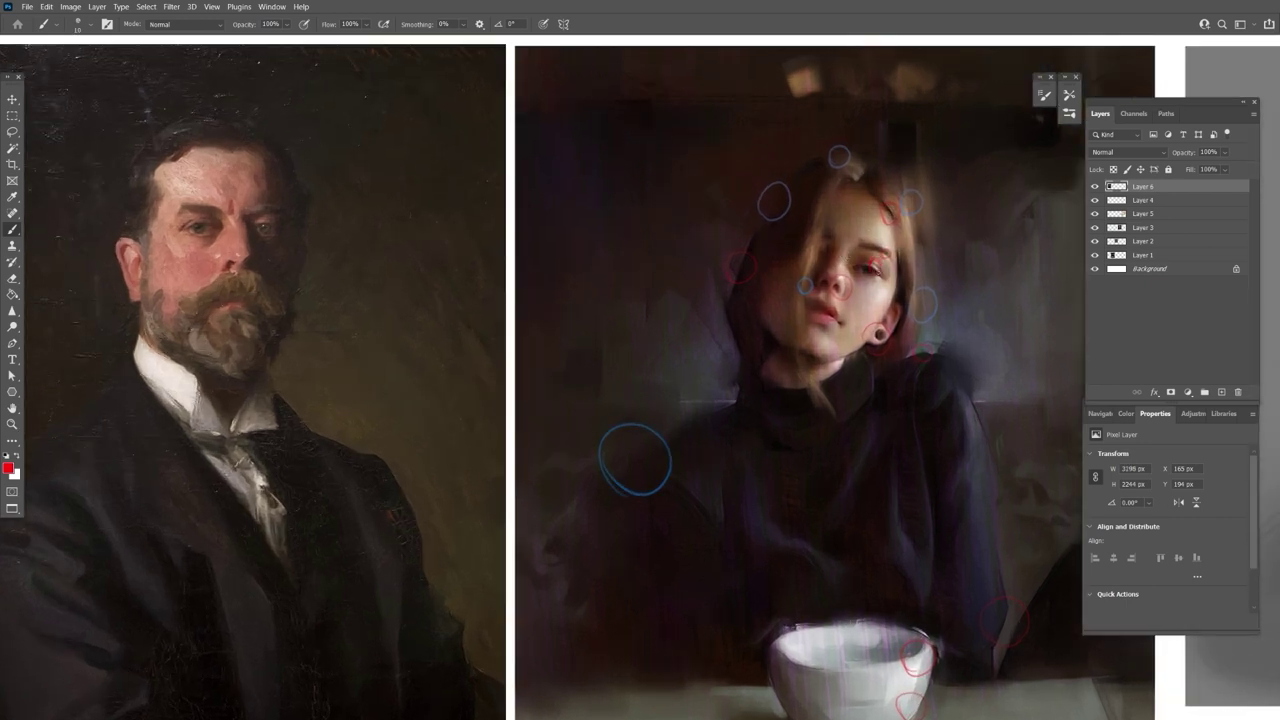
drag(886, 248, 887, 256)
key(ctrl+z)
drag(890, 203, 892, 214)
key(ctrl+z)
key(ctrl+minus)
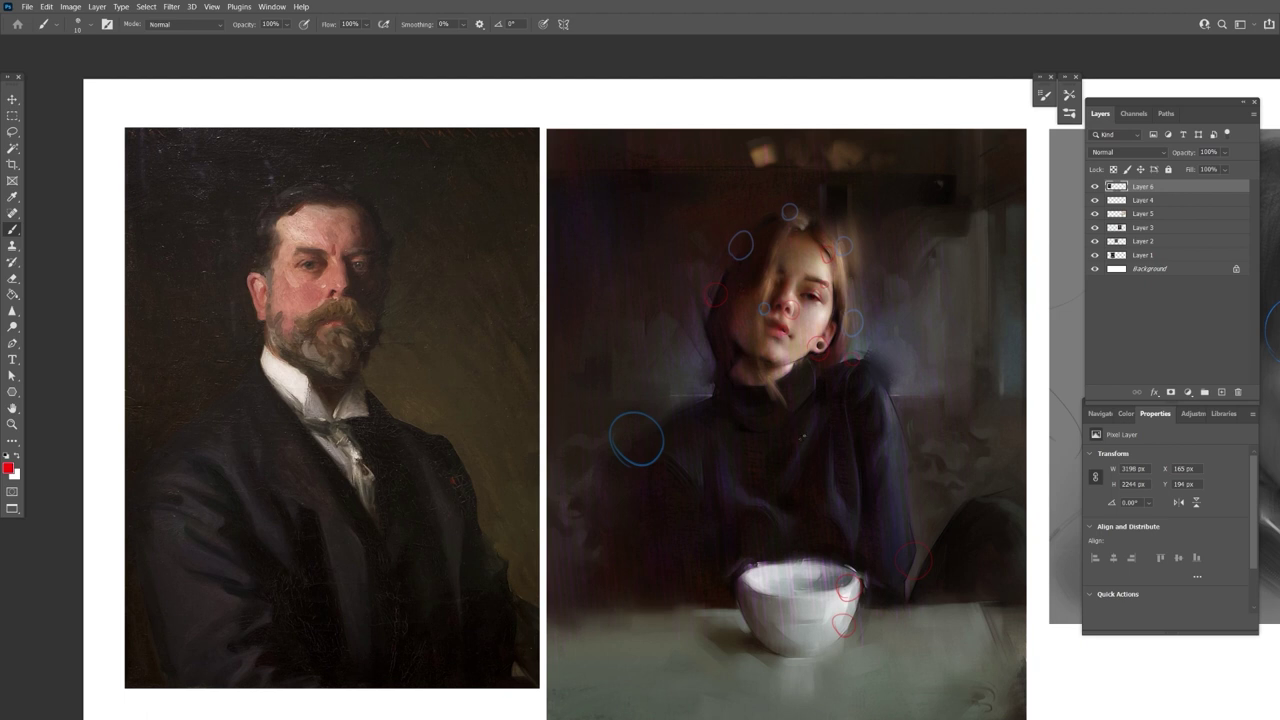
Step: Circle the woman's head in red with a 20 px brush and undo the circle
key(bracketright)
key(bracketright)
drag(845, 200, 865, 220)
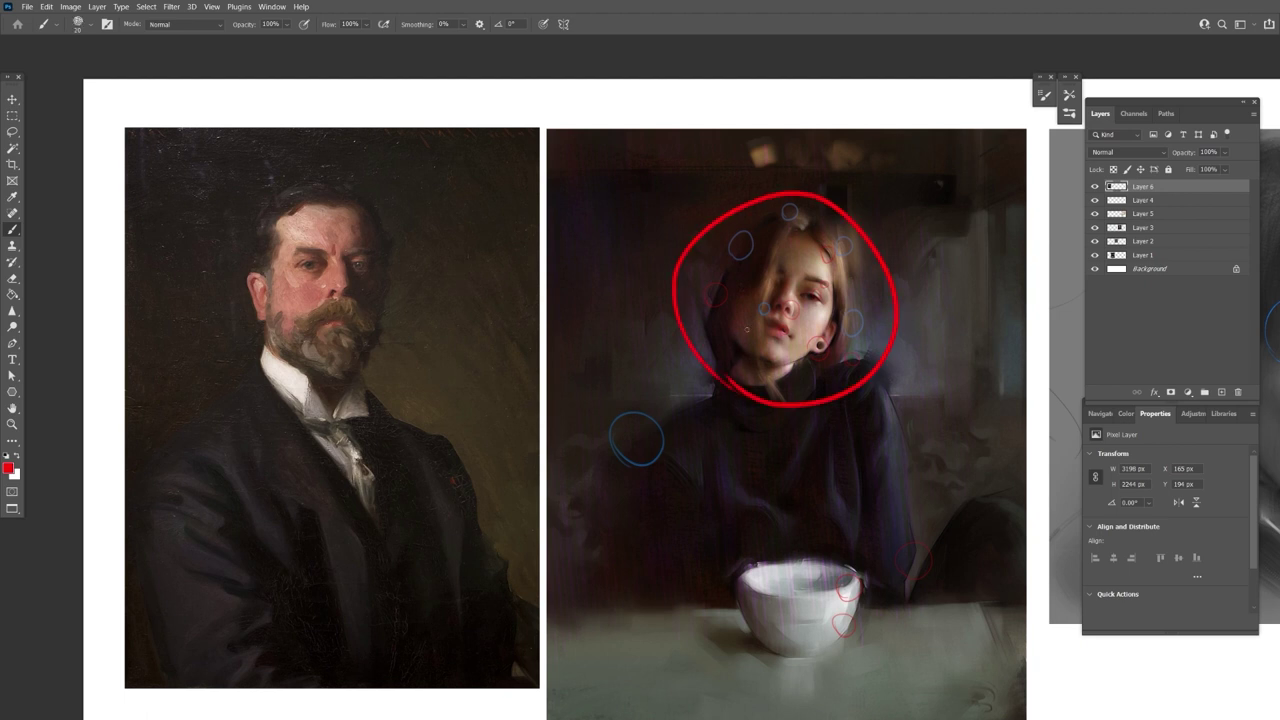
key(ctrl+z)
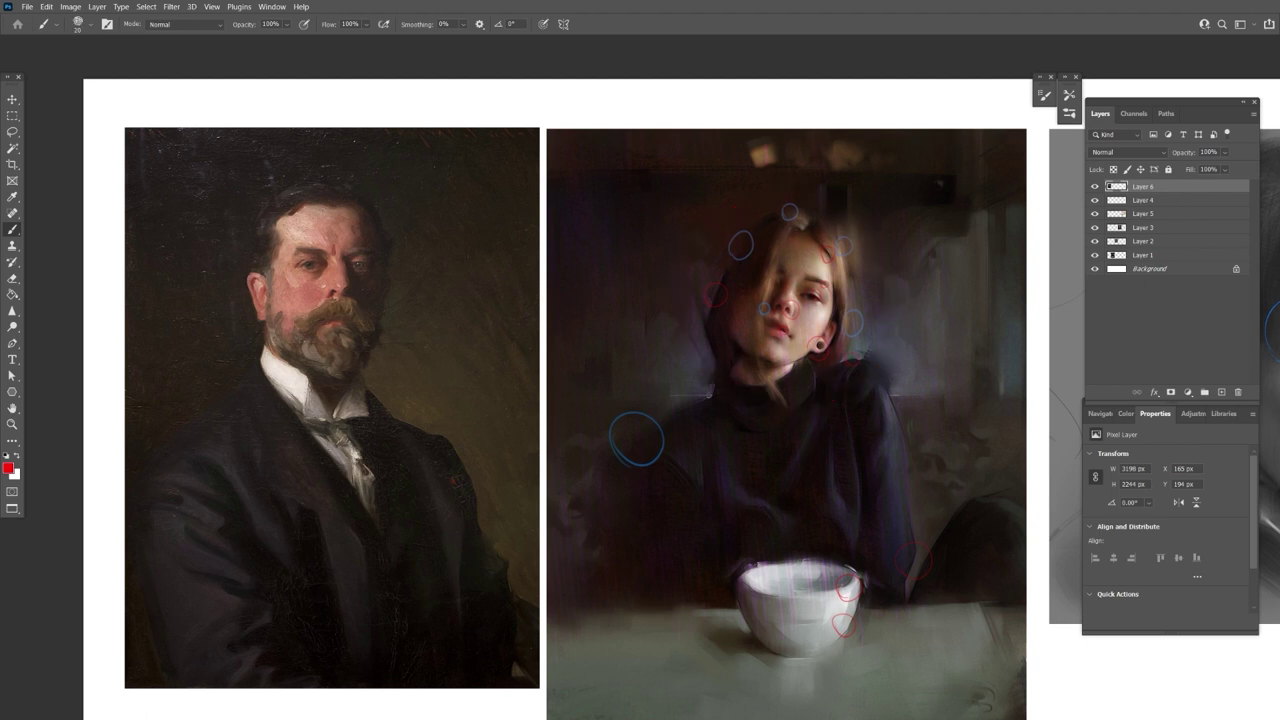
Step: Draw red marks across the woman's face, shoulder line and sleeve with a 10 px brush, and undo them all
key(bracketleft)
key(bracketleft)
mouse_move(701, 350)
mouse_down()
mouse_move(716, 300)
mouse_move(789, 303)
mouse_up()
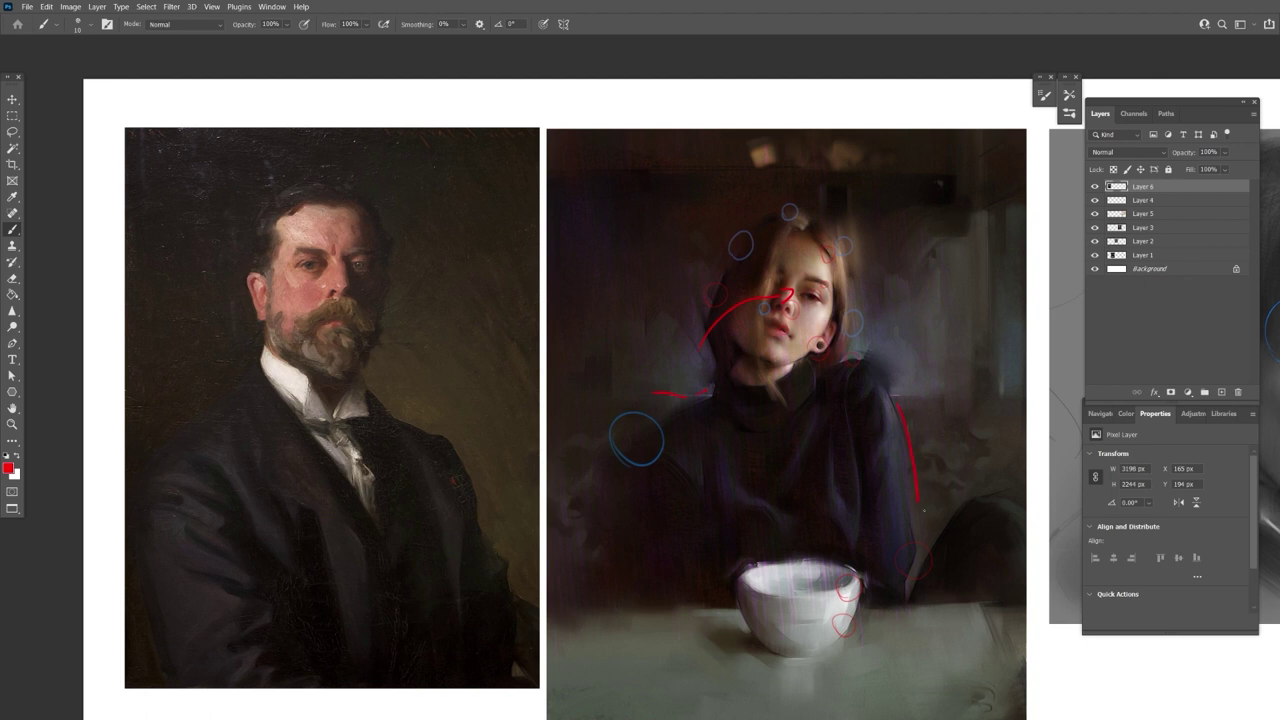
drag(901, 527, 851, 577)
key(ctrl+z)
key(ctrl+z)
scroll(866, 575, down, 1)
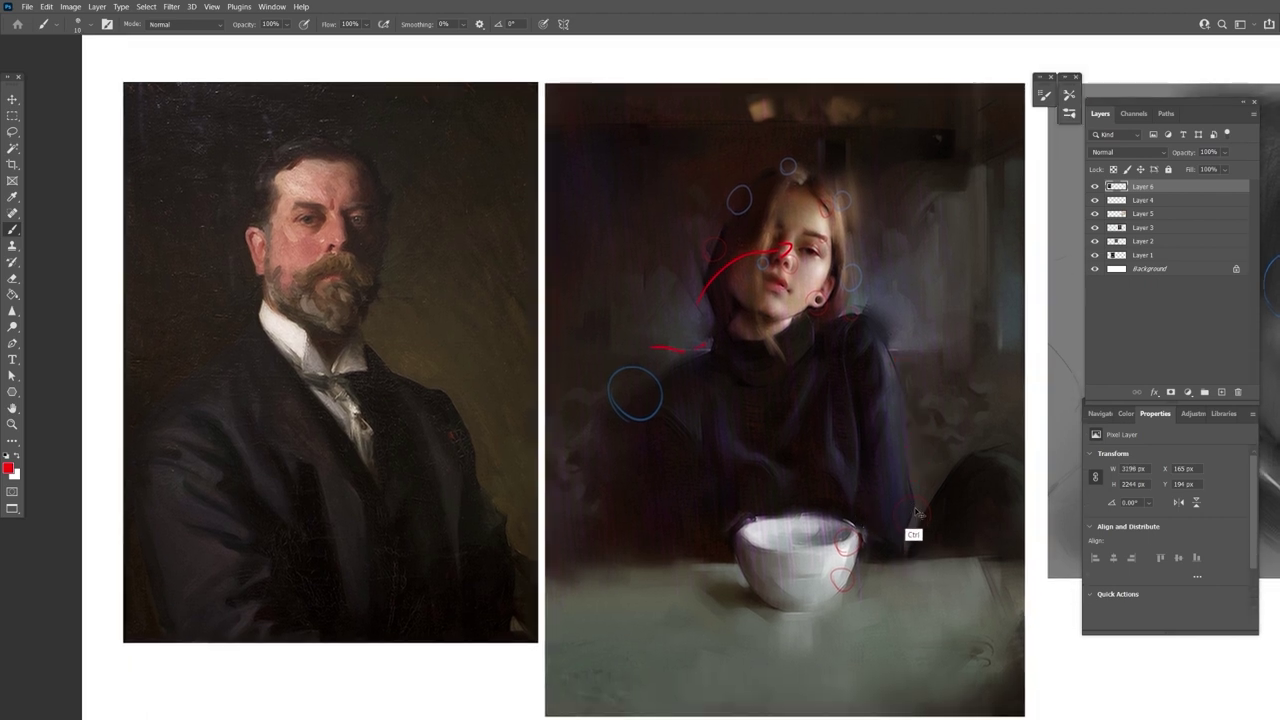
key(ctrl+z)
key(ctrl+z)
key(ctrl+z)
key(ctrl+z)
key(ctrl+z)
Step: Soften the sweater's shoulder edge with the Mixer Brush, using dark colour sampled from the sleeve
key(shift+b)
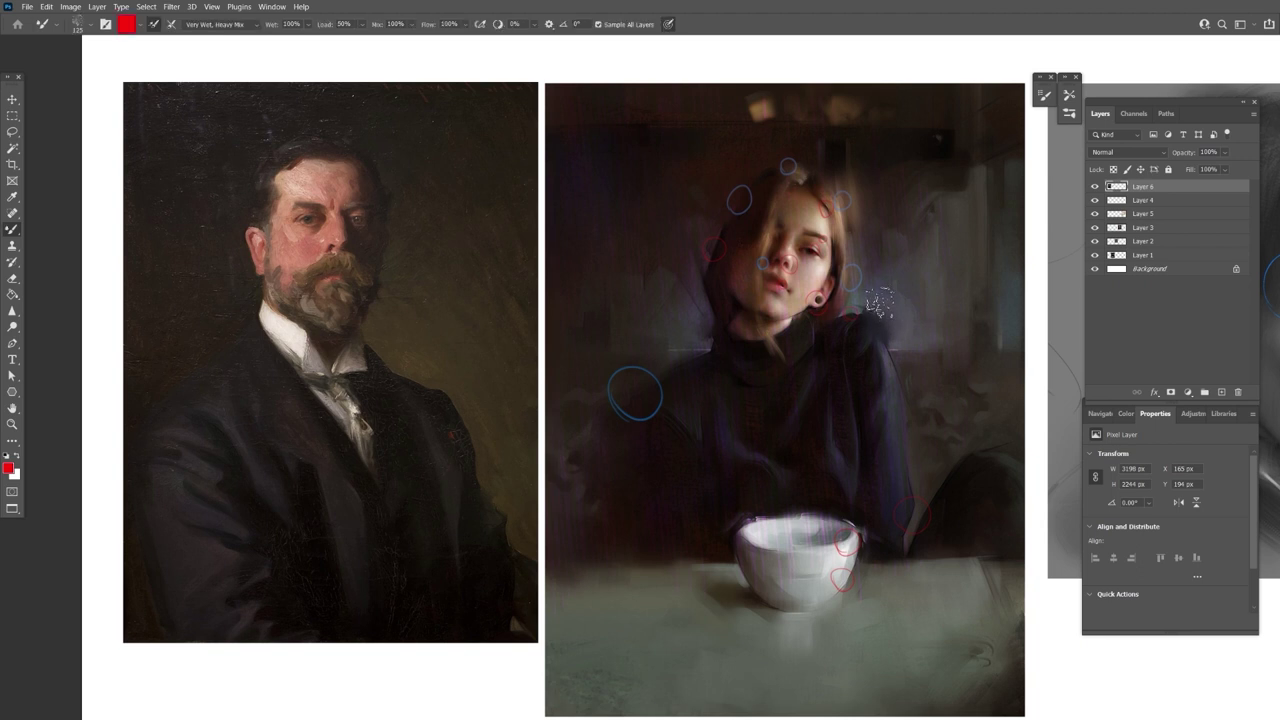
alt+click(890, 355)
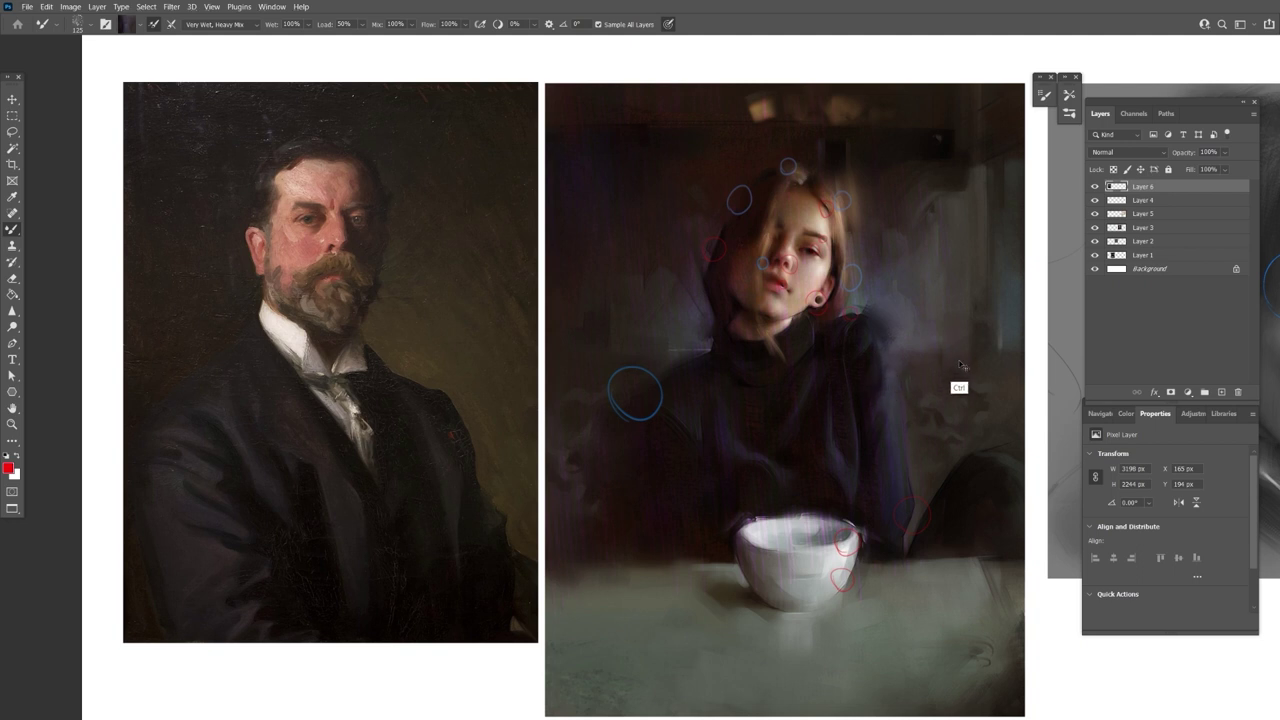
key(ctrl+plus)
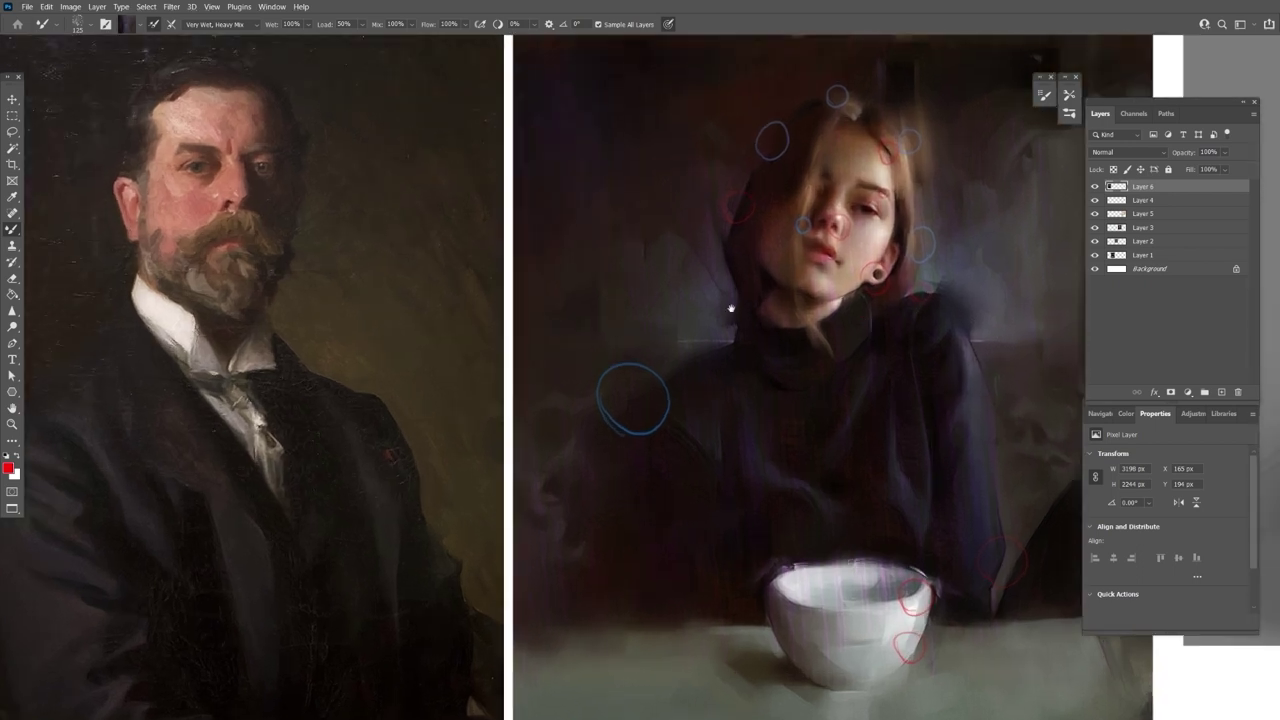
Step: Blend the hair edge beside the woman's ear into the background with a Mixer Brush reduced to 45 px and sampled hair colour
drag(731, 309, 766, 426)
key(ctrl+plus)
drag(927, 375, 721, 389)
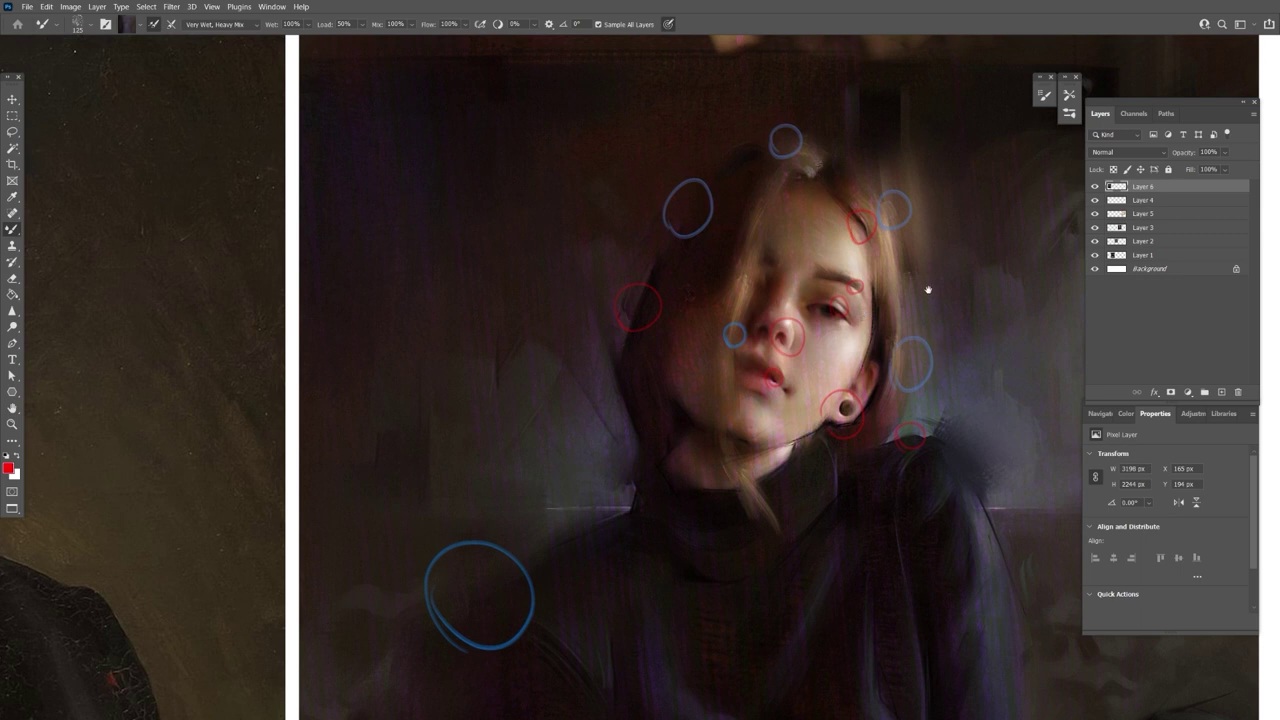
drag(929, 286, 800, 330)
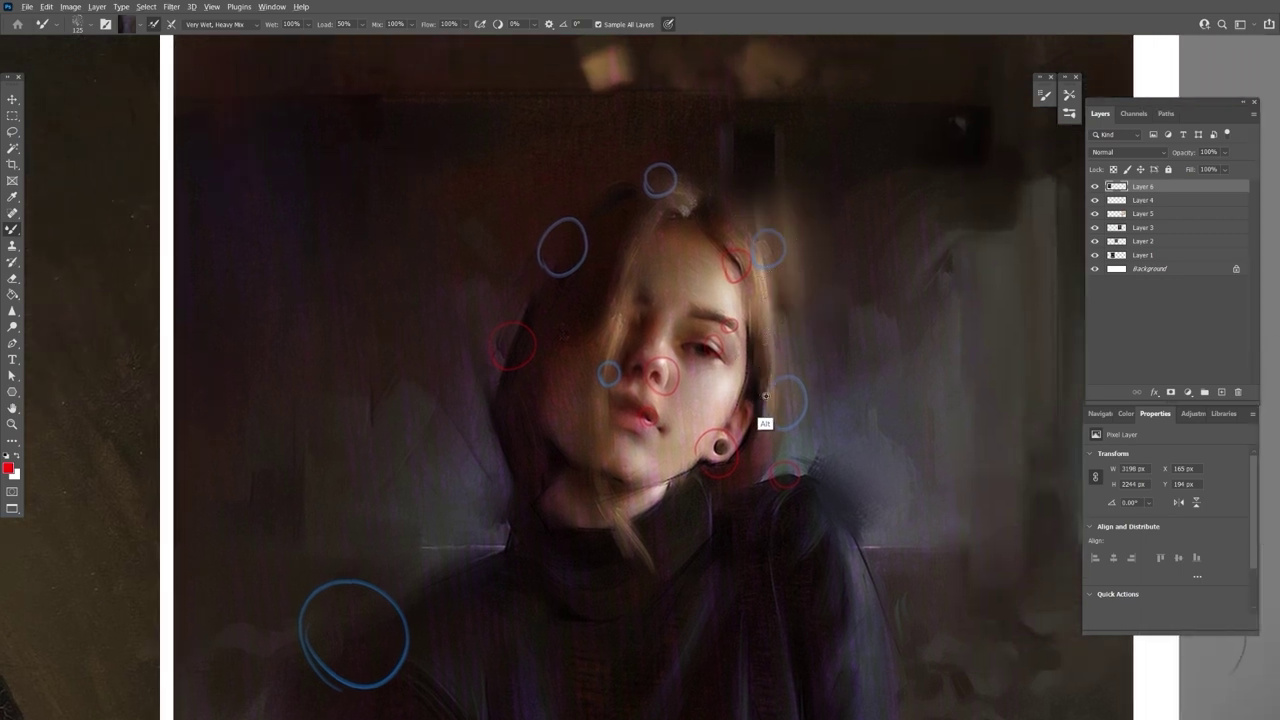
key([)
key([)
key([)
key([)
key([)
key([)
drag(754, 398, 745, 416)
alt+click(768, 396)
key([)
key(ctrl)
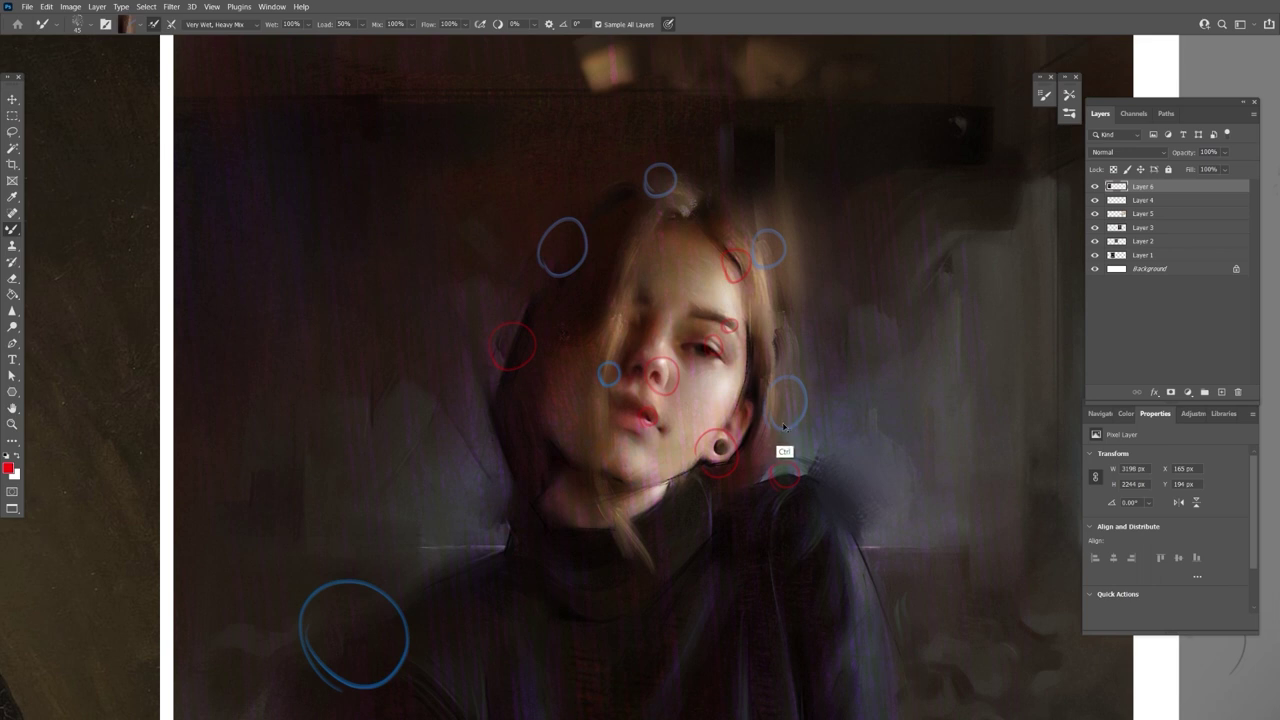
Step: Hide Layer 4, which holds the red and blue circle annotations, and make it the active layer
key(ctrl+minus)
drag(733, 442, 781, 400)
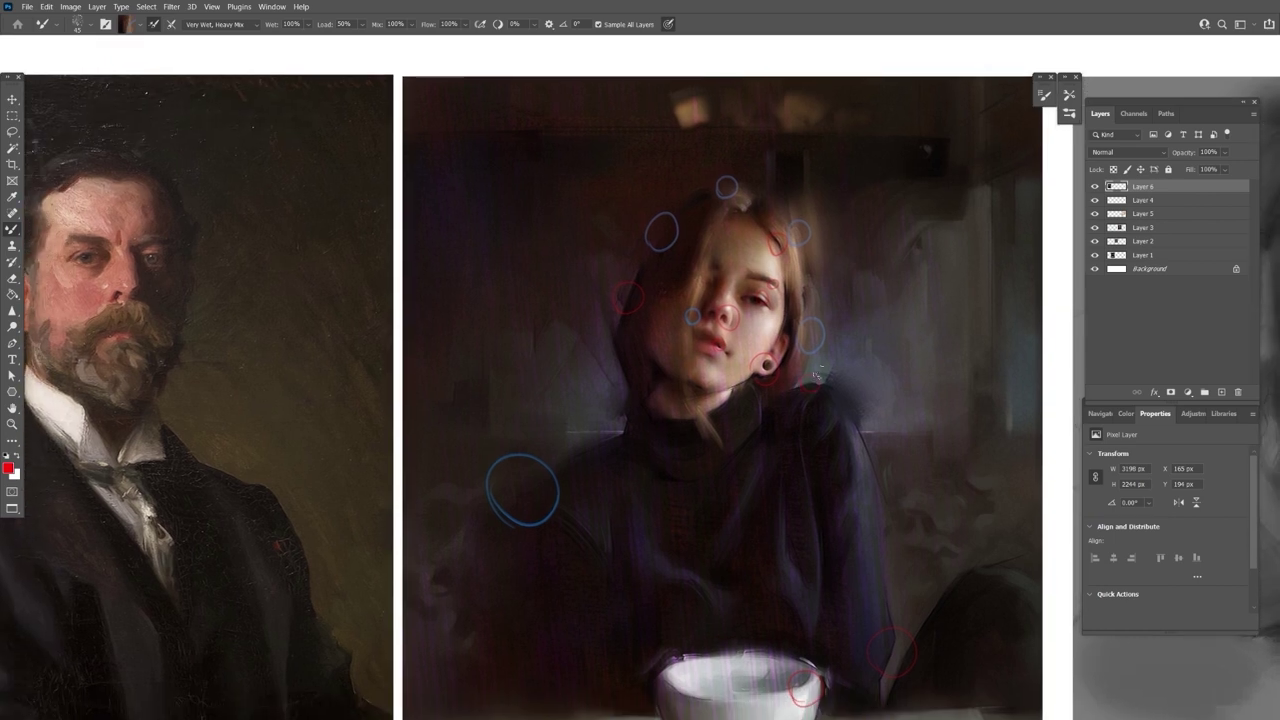
key(v)
click(778, 368)
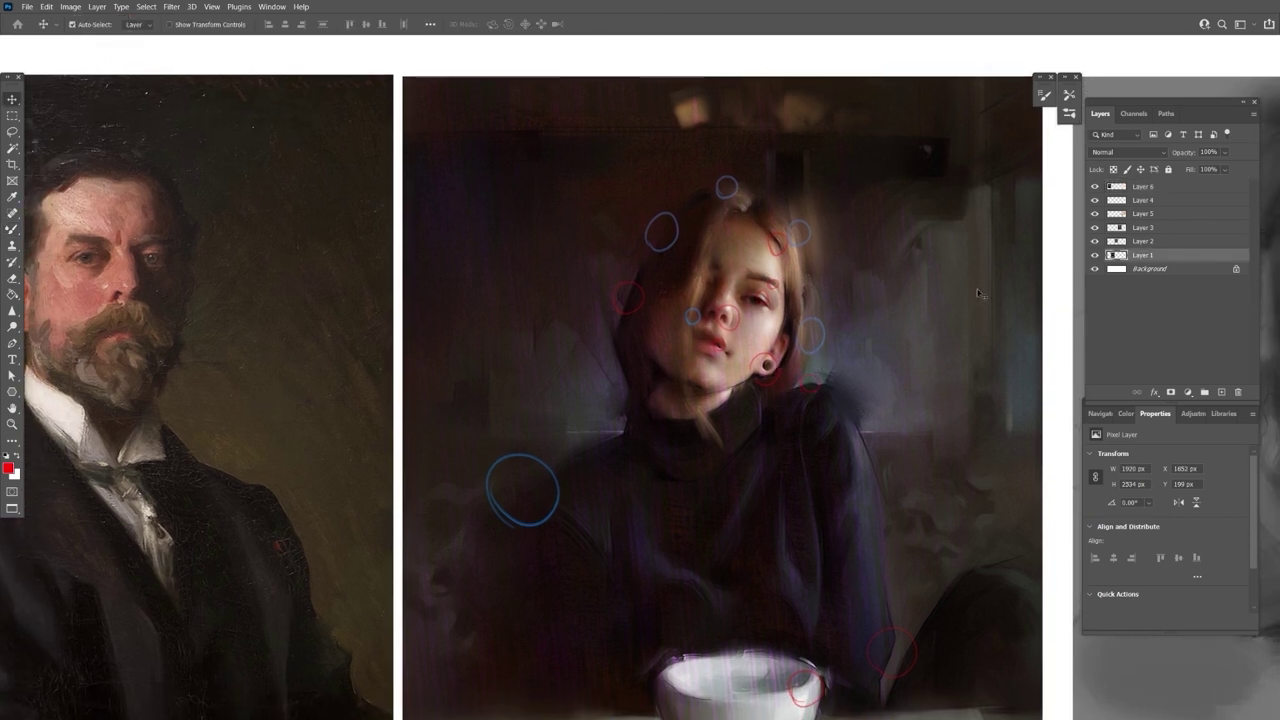
click(1094, 200)
click(1124, 201)
Step: Add a new layer directly above Layer 4 and make a small red brush mark over the woman's lit eye
key(ctrl+plus)
key(ctrl+plus)
key(ctrl+plus)
key(ctrl+plus)
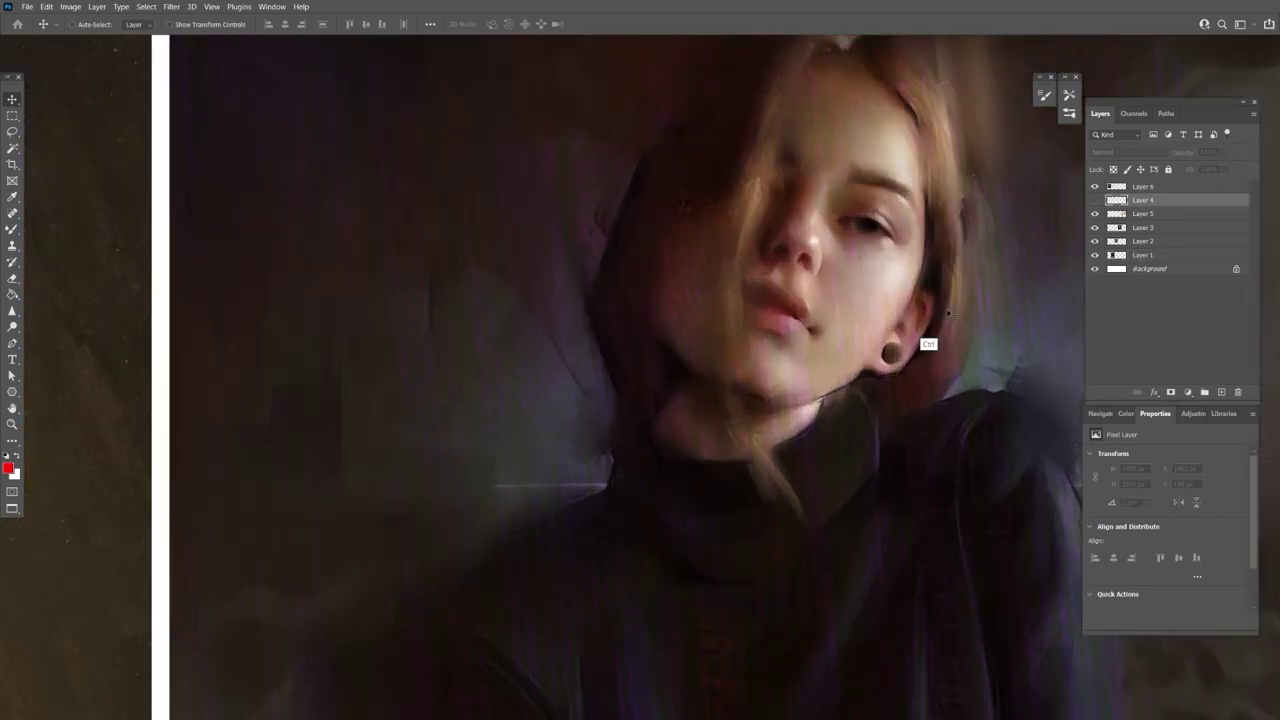
key(ctrl+minus)
key(ctrl+minus)
drag(891, 332, 832, 369)
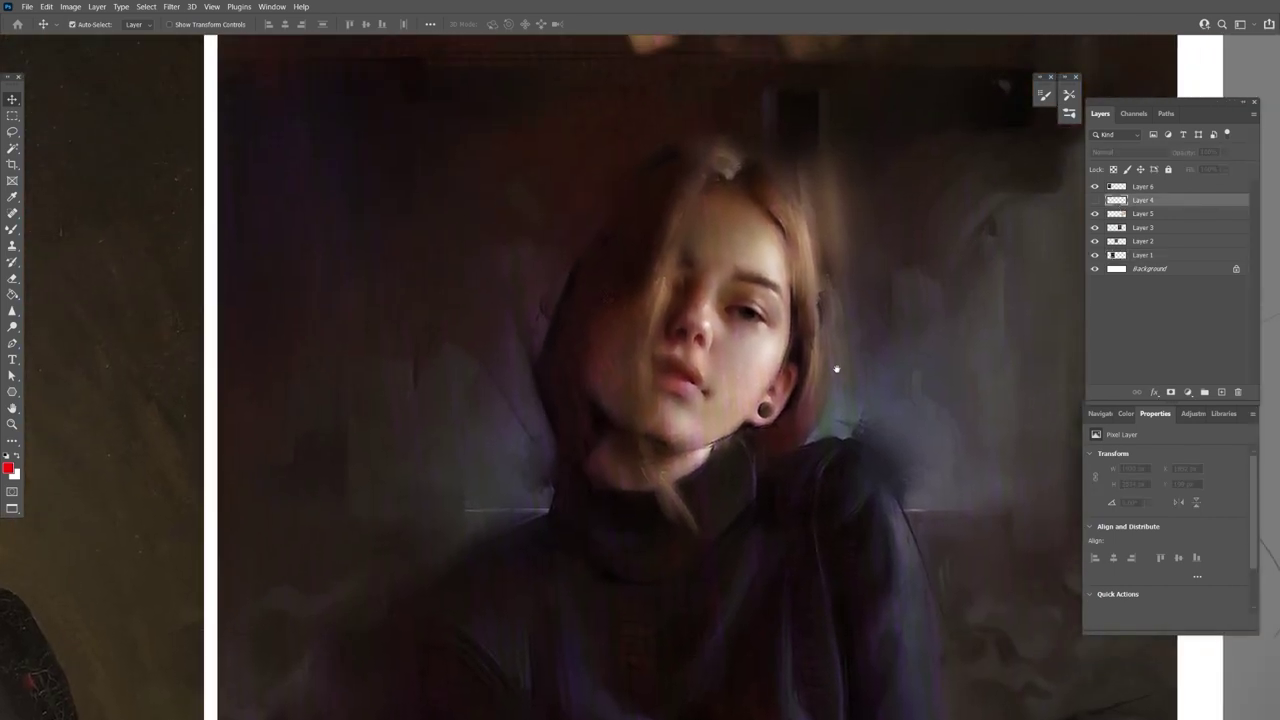
key(b)
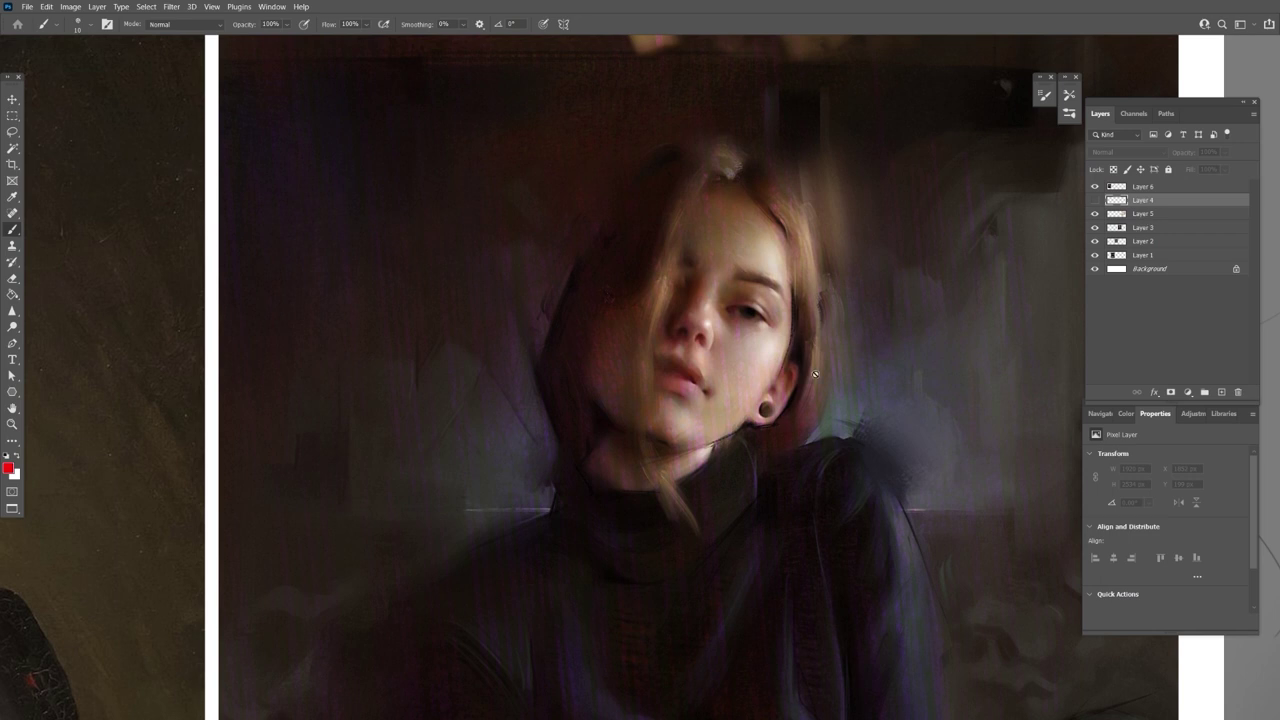
key(ctrl+shift+alt+n)
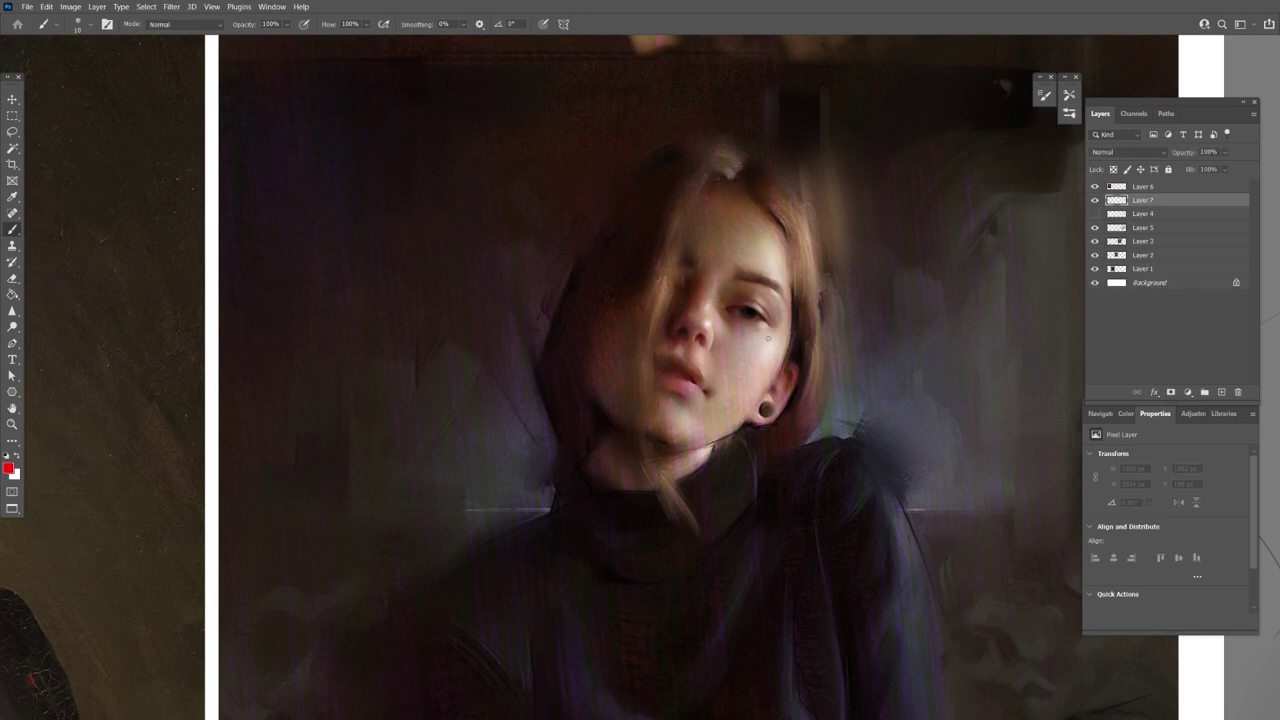
drag(746, 310, 760, 316)
Step: Examine the edges and contrast of the woman's painting up close and as a whole, and compare it with the bearded man's portrait
key(ctrl+minus)
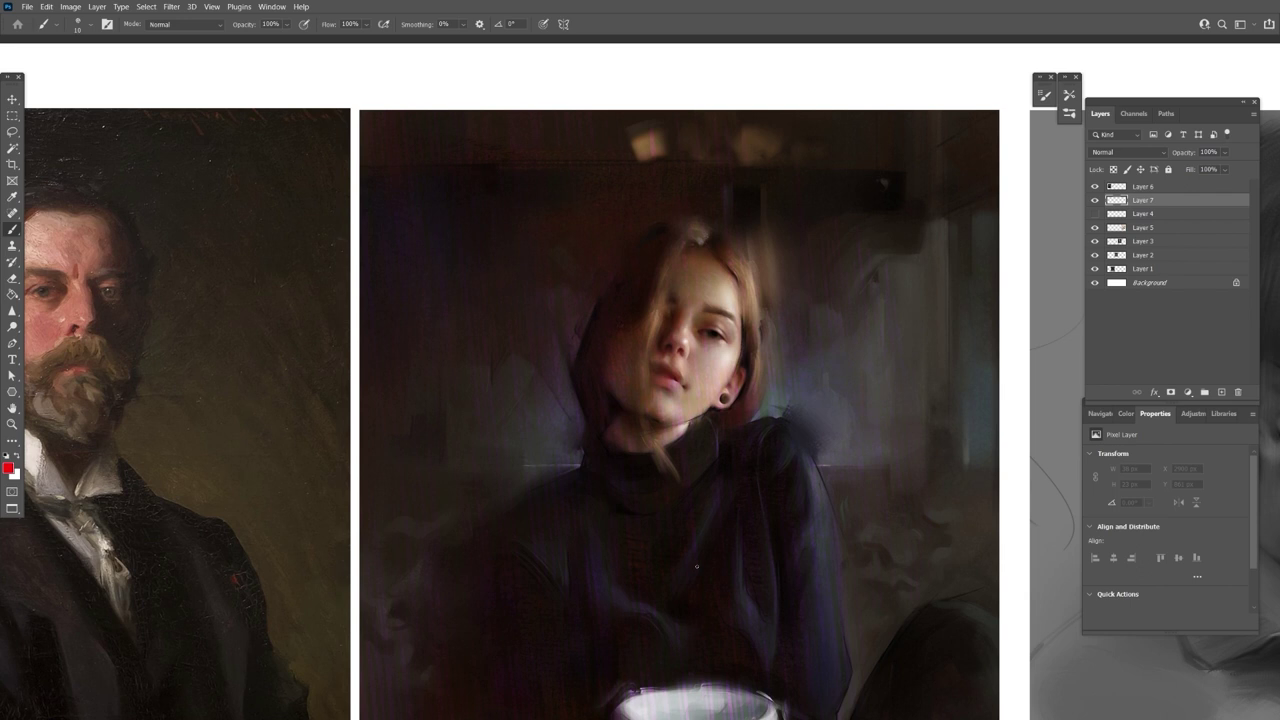
drag(834, 420, 814, 346)
key(ctrl+plus)
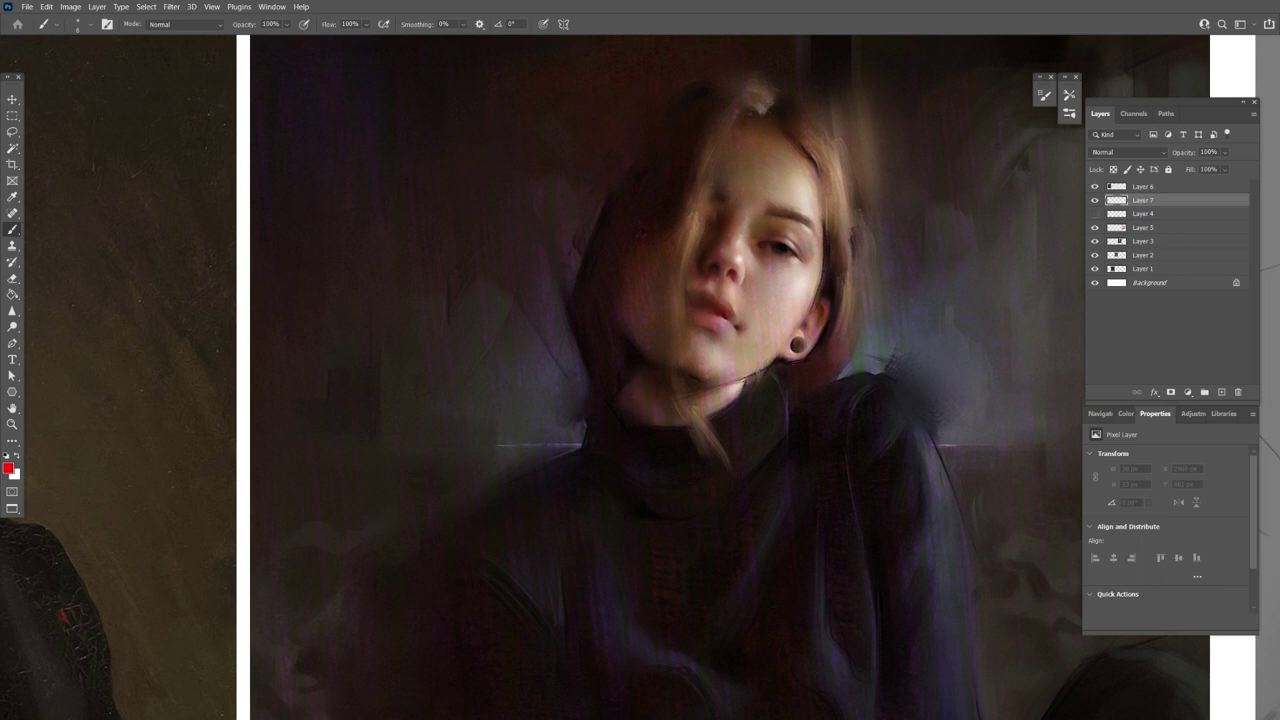
key(ctrl)
key(ctrl+minus)
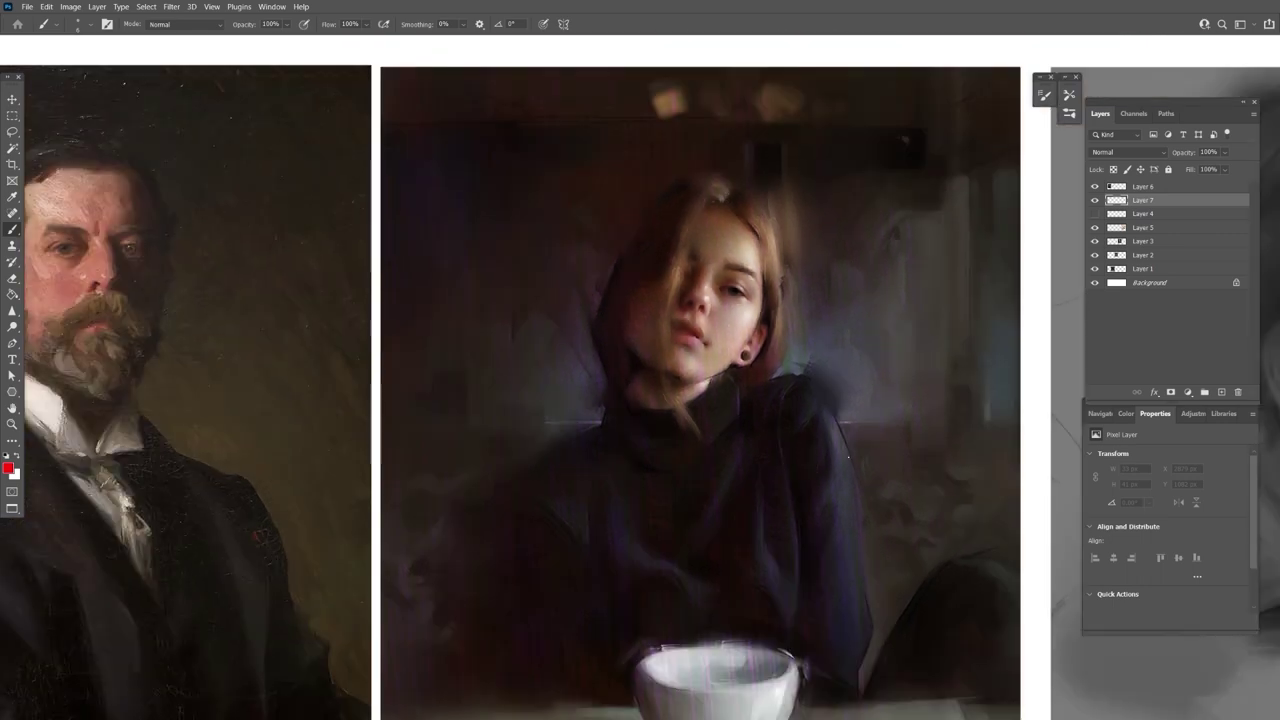
key(ctrl+minus)
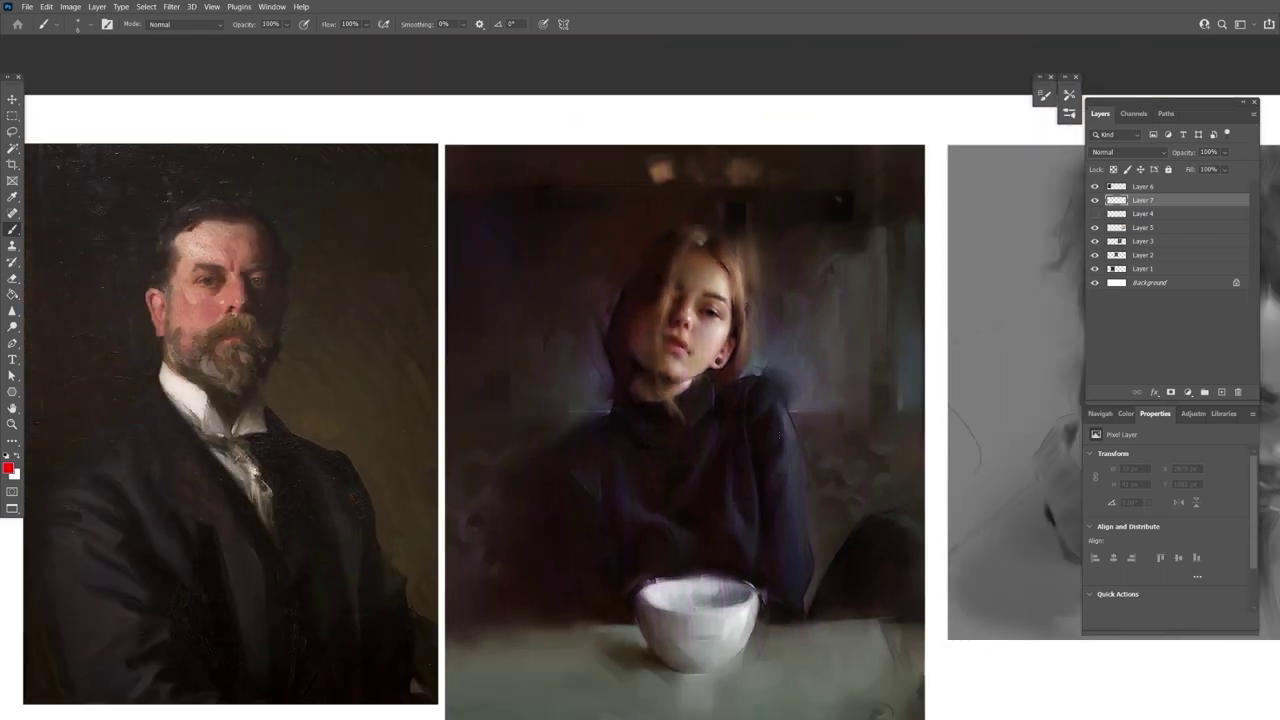
drag(690, 455, 901, 405)
drag(806, 371, 920, 399)
drag(660, 361, 734, 397)
key(ctrl+plus)
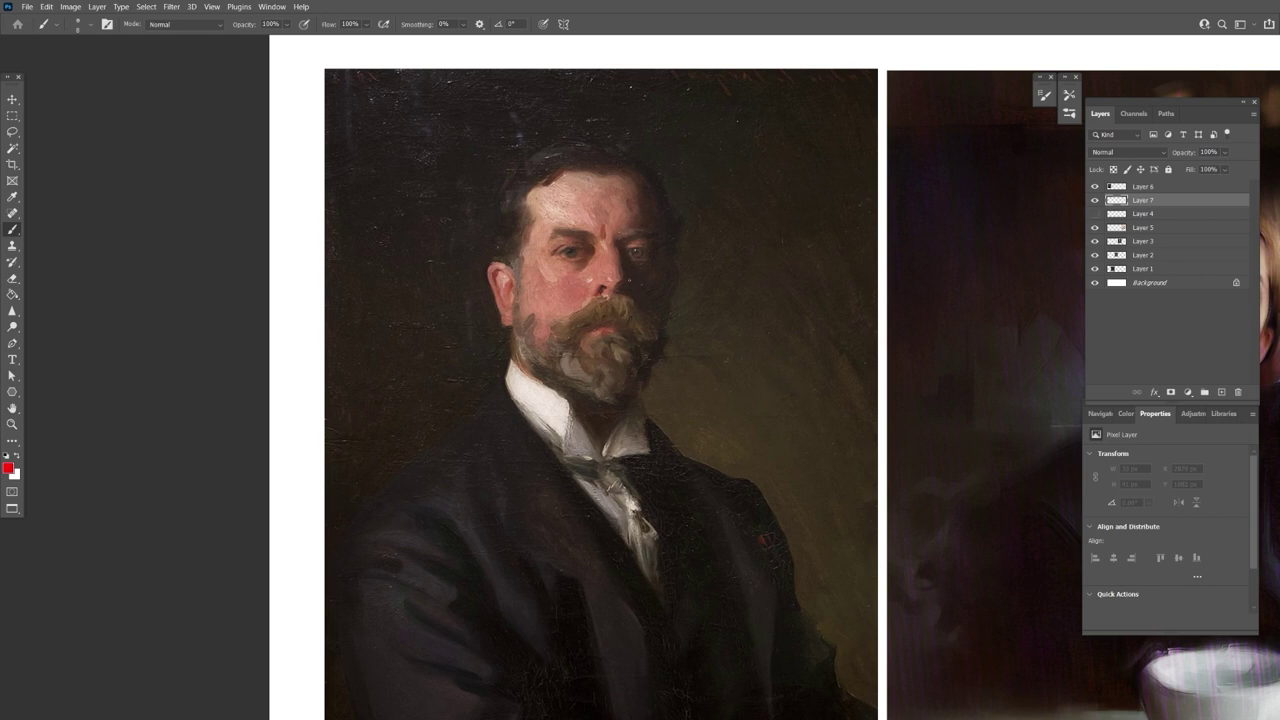
Step: Add two layers above Layer 7 for brush marks over the man's portrait, and select Layer 6
key(ctrl+shift+alt+n)
drag(598, 268, 753, 193)
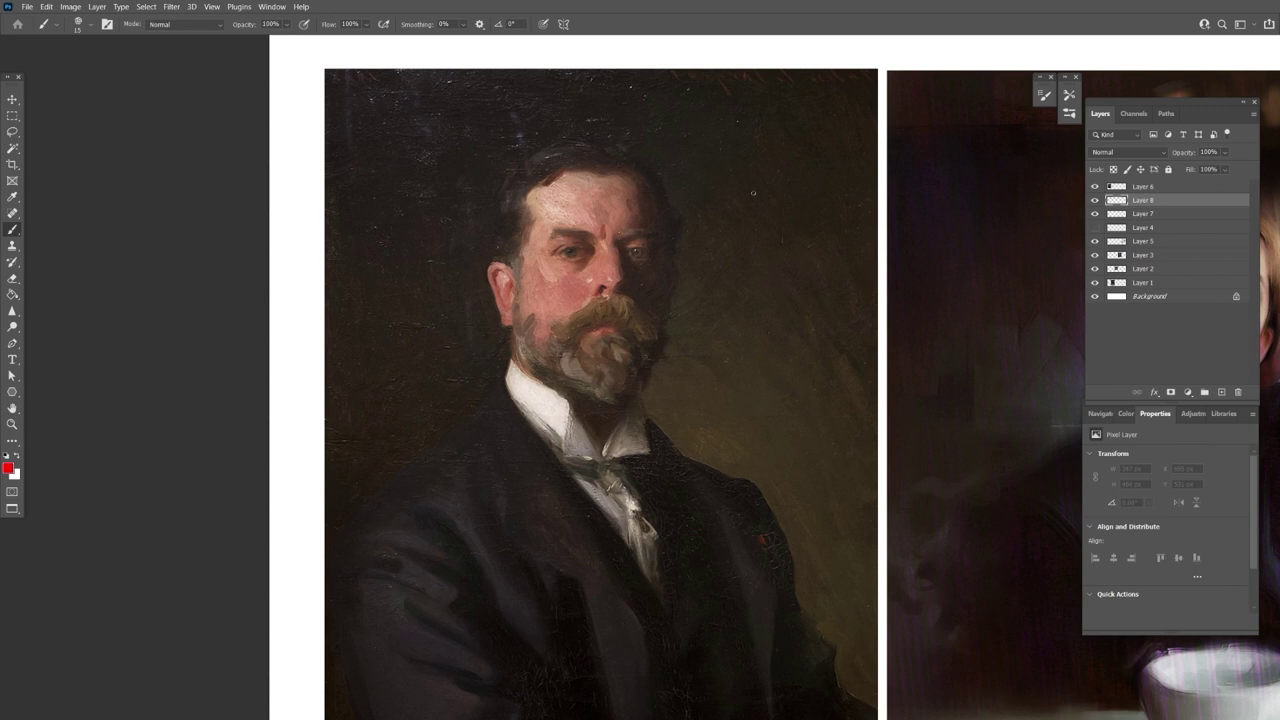
key(ctrl+j)
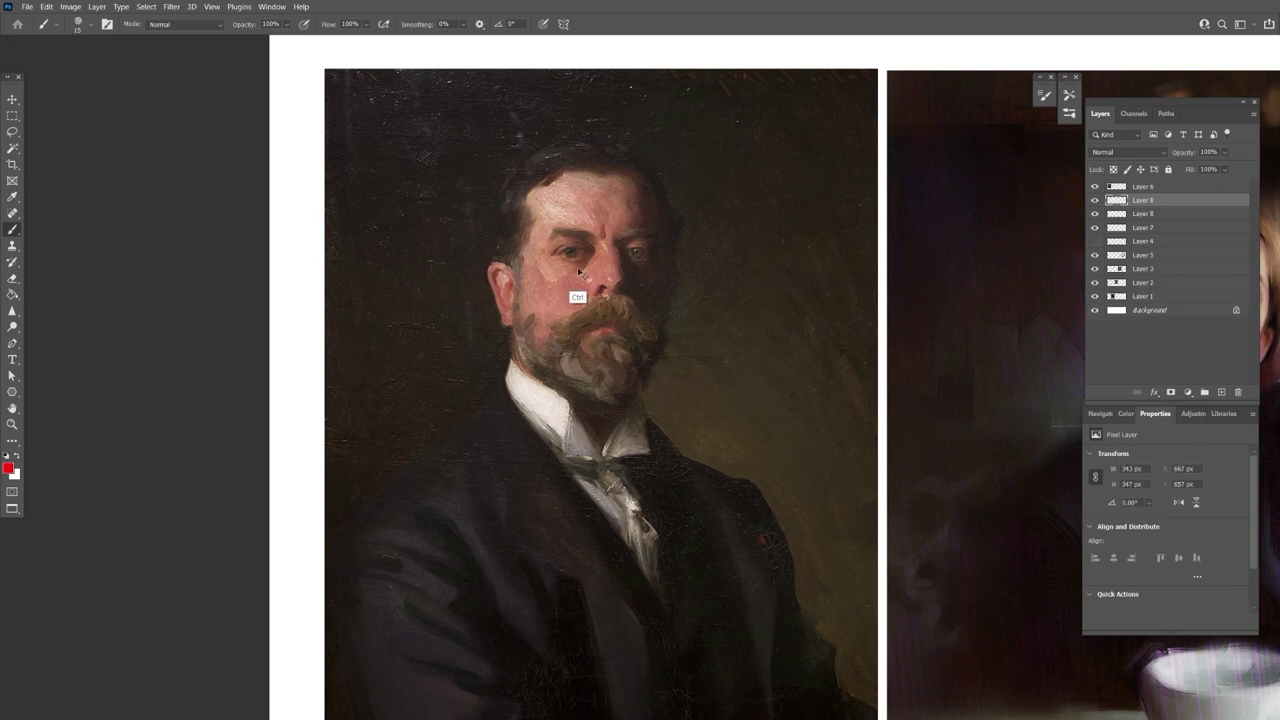
click(1144, 188)
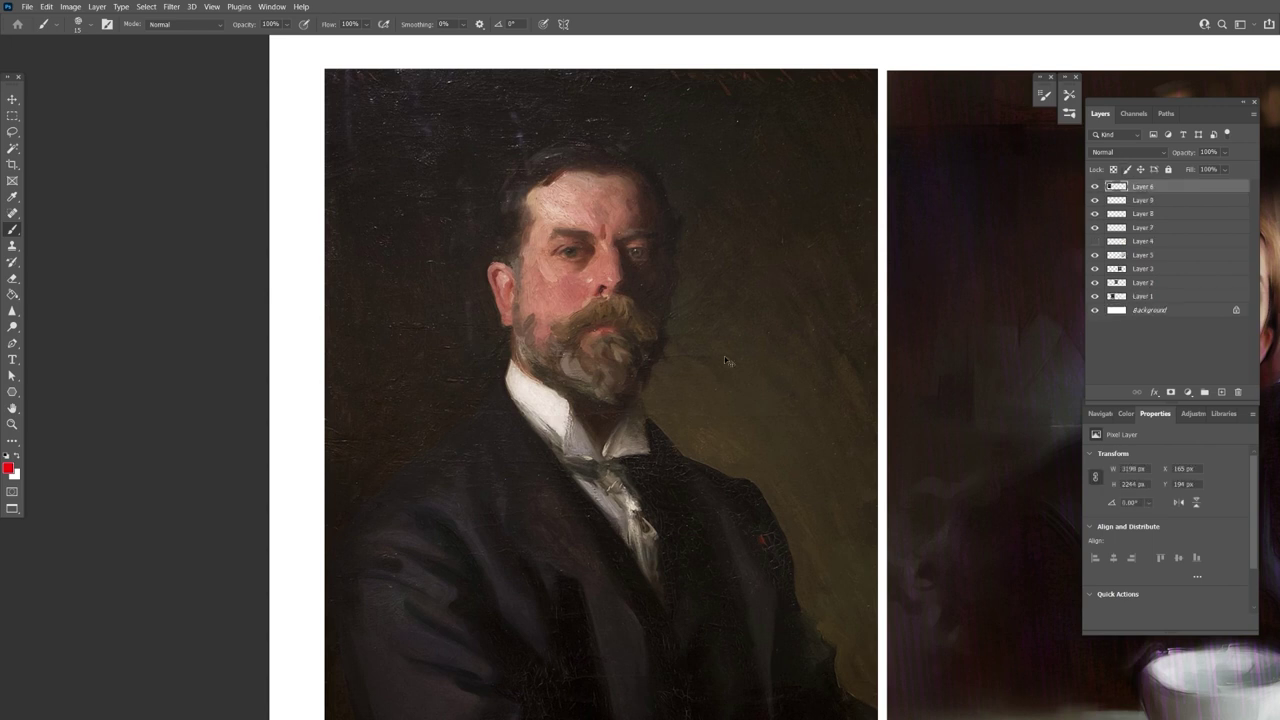
Step: Add a new layer above Layer 6 and try a red stroke across the bearded man's face
key(ctrl+shift+alt+n)
mouse_move(523, 271)
mouse_down()
mouse_move(558, 323)
mouse_move(513, 270)
mouse_move(586, 316)
mouse_up()
key(ctrl+z)
key(ctrl+z)
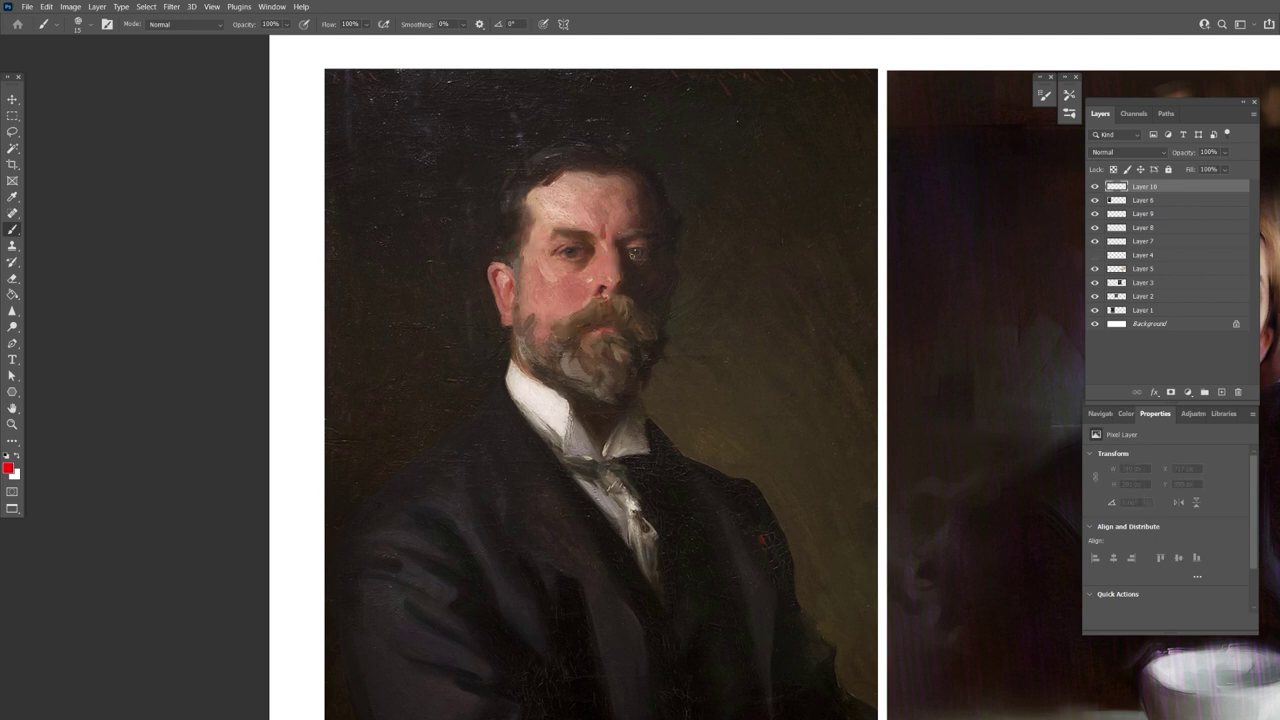
Step: Try outlining the shadow side of the bearded man's face and his shaded eye with a smaller red brush
key(bracketleft)
key(ctrl+z)
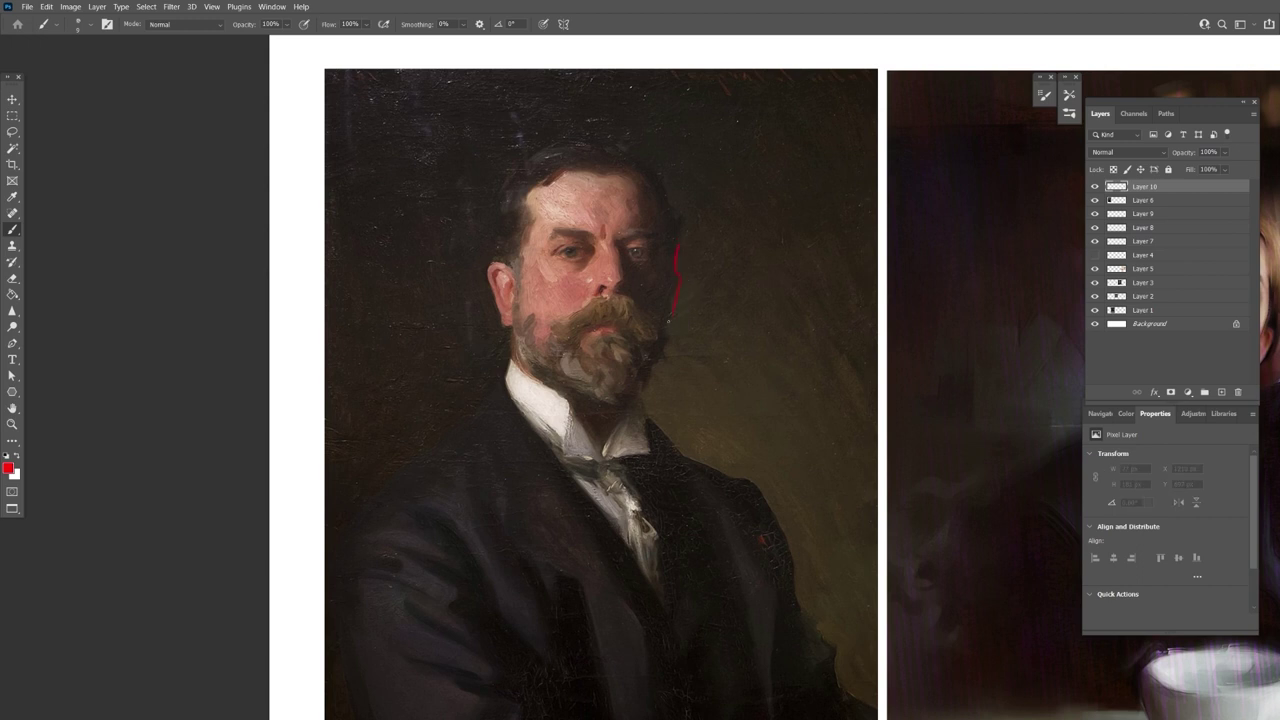
drag(663, 352, 650, 384)
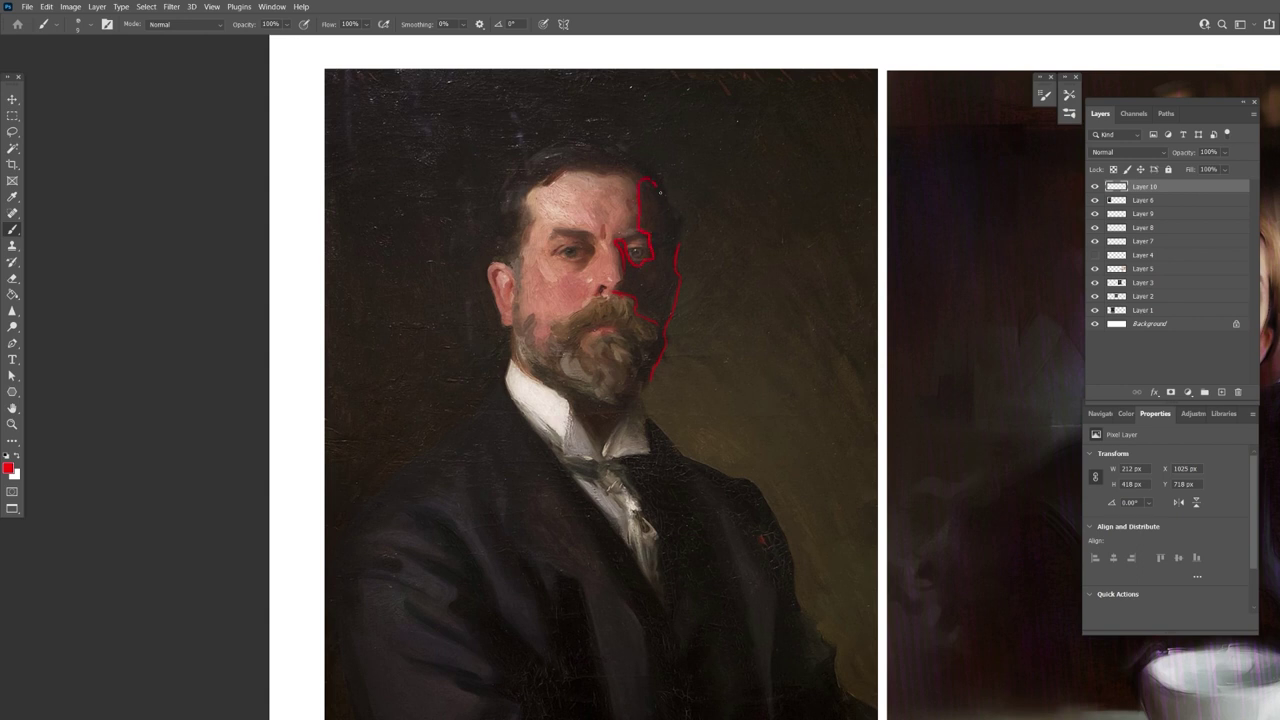
key(ctrl+z)
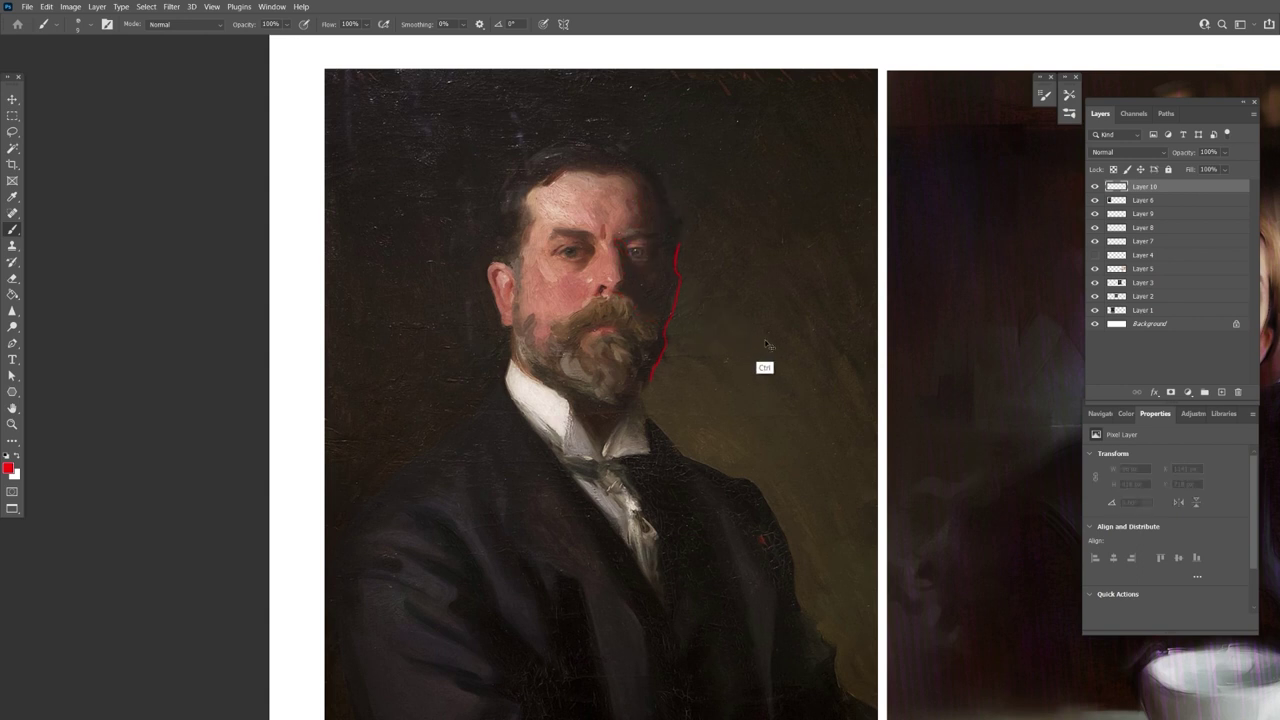
key(ctrl+z)
Step: Try a red circle around the soft edge where the man's darker shoulder meets the background
drag(739, 306, 673, 263)
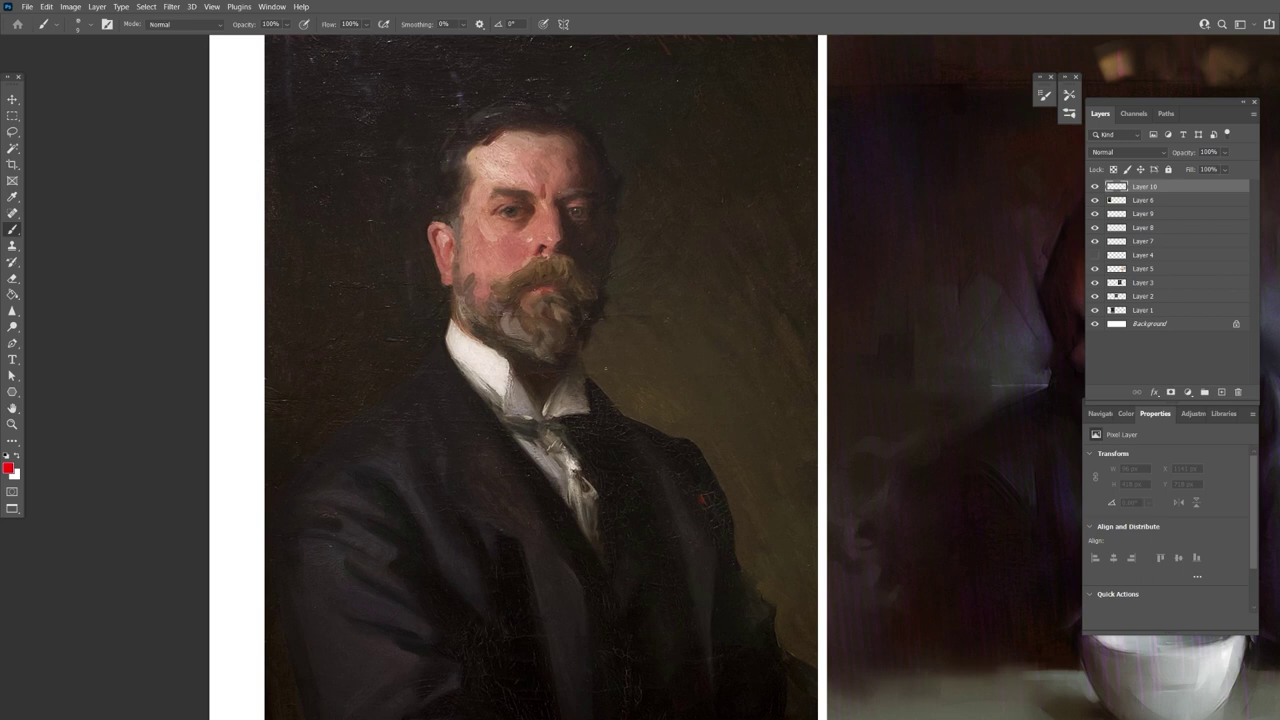
drag(634, 337, 603, 297)
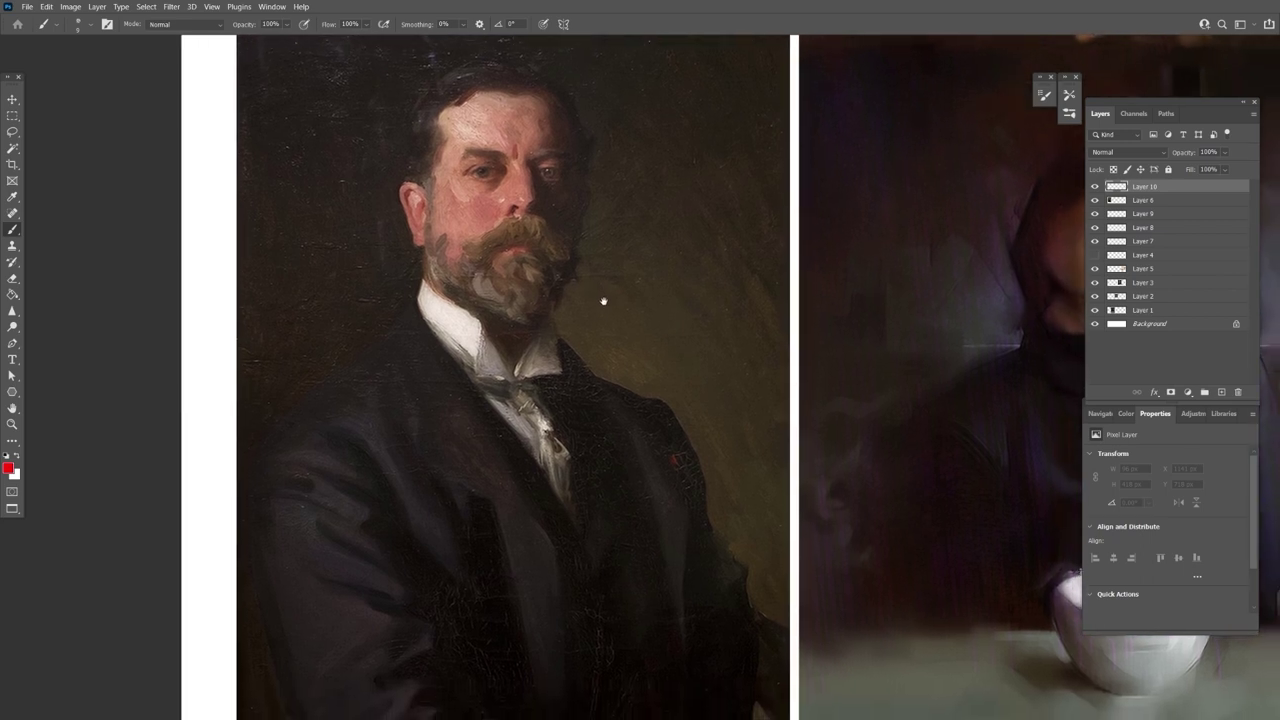
drag(640, 335, 714, 346)
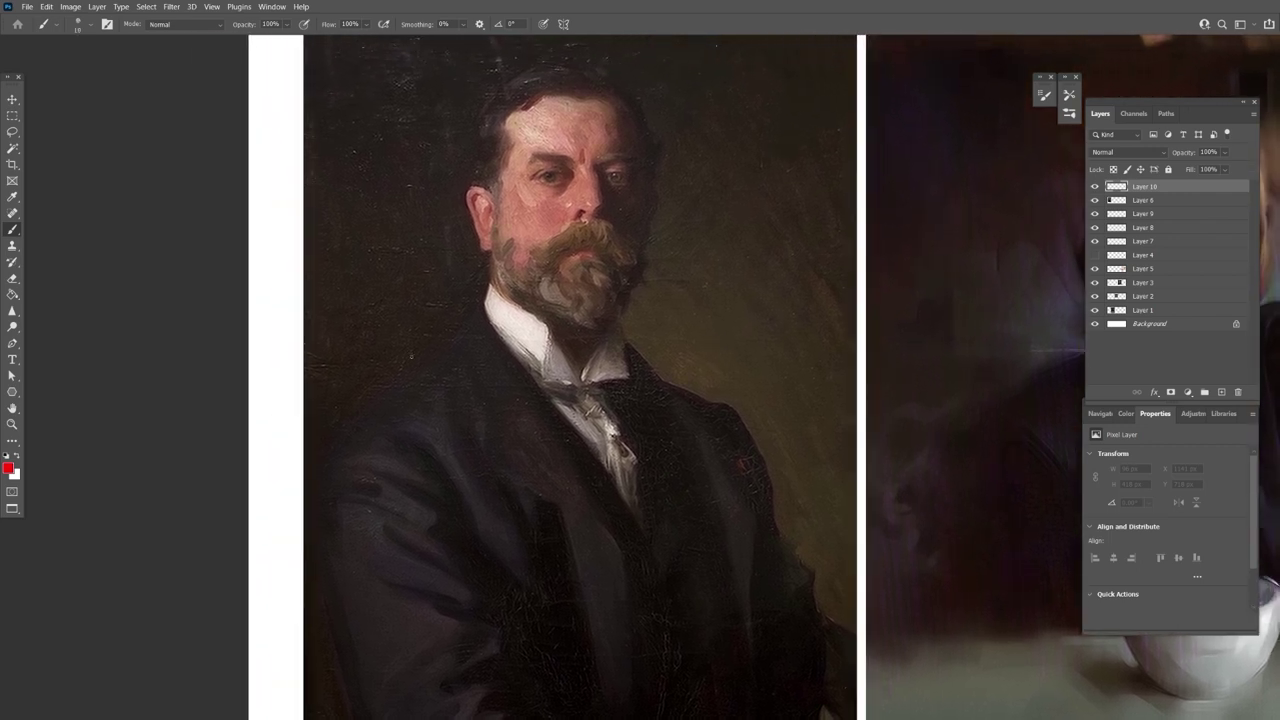
key(bracketright)
drag(372, 382, 376, 390)
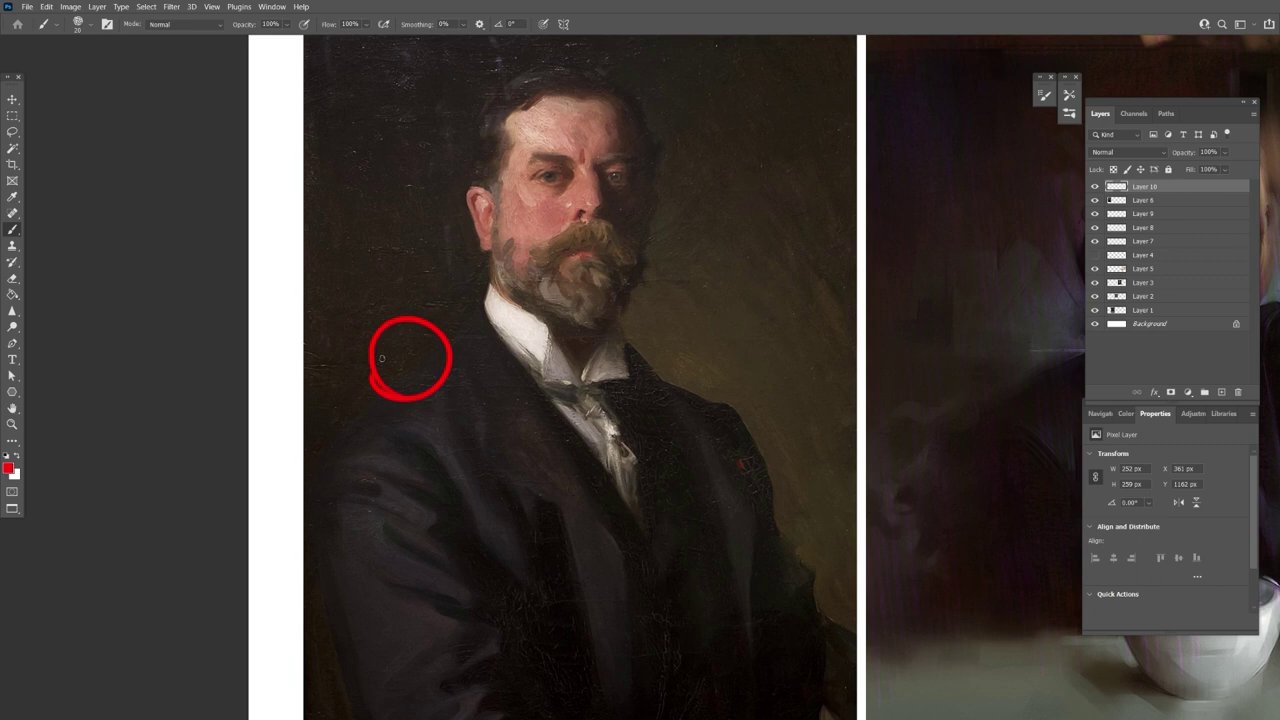
key(ctrl+z)
Step: Change the foreground colour to blue and circle the soft edge of the man's shoulder against the dark background
key(n)
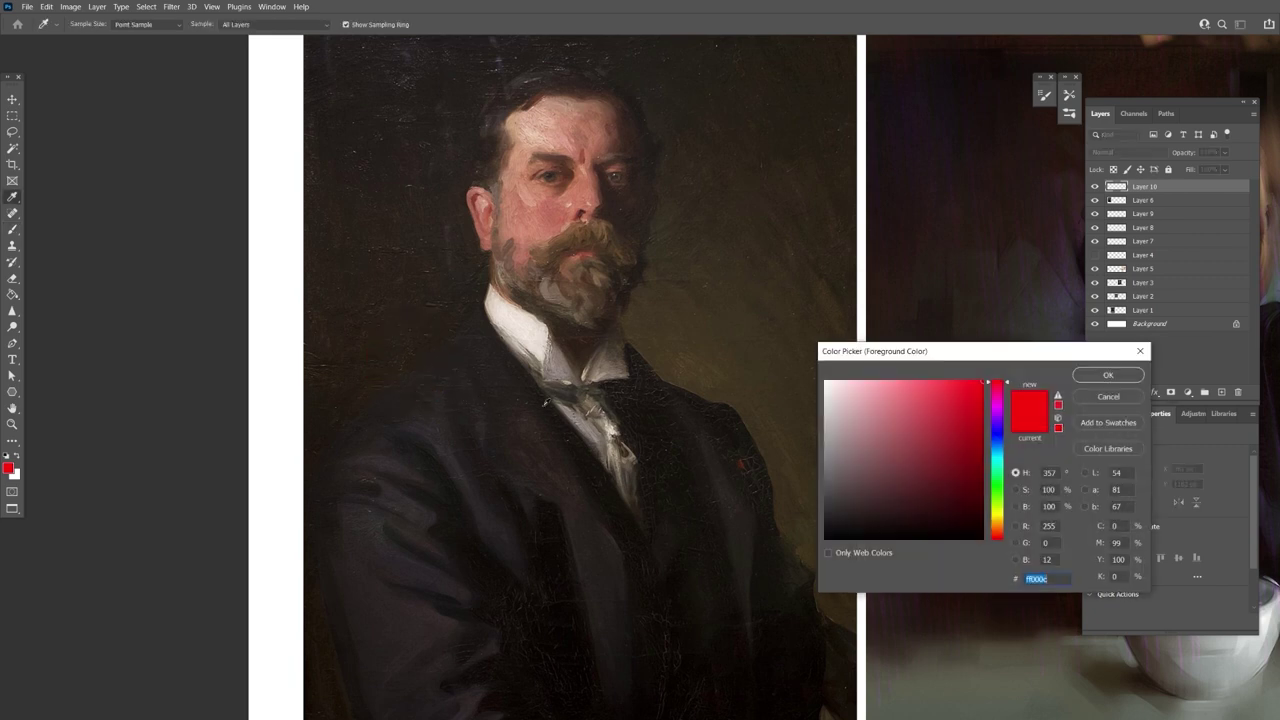
click(996, 434)
click(1090, 375)
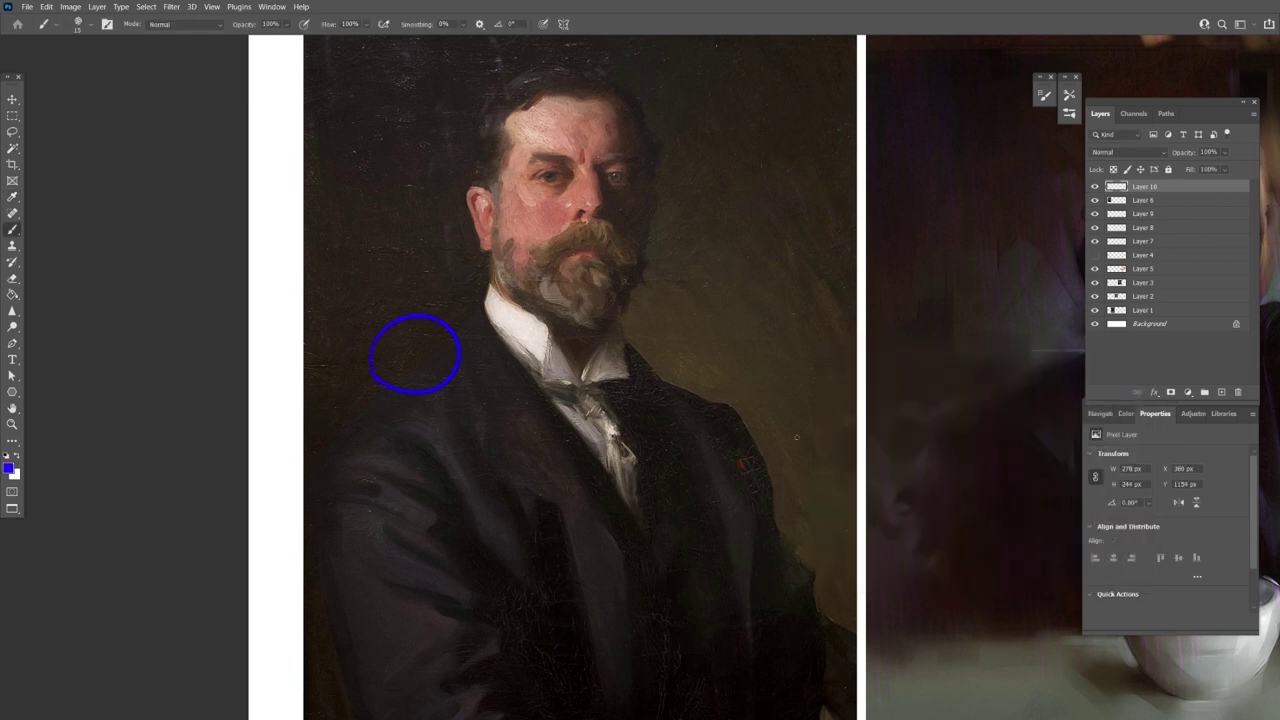
right_click(741, 352)
click(708, 349)
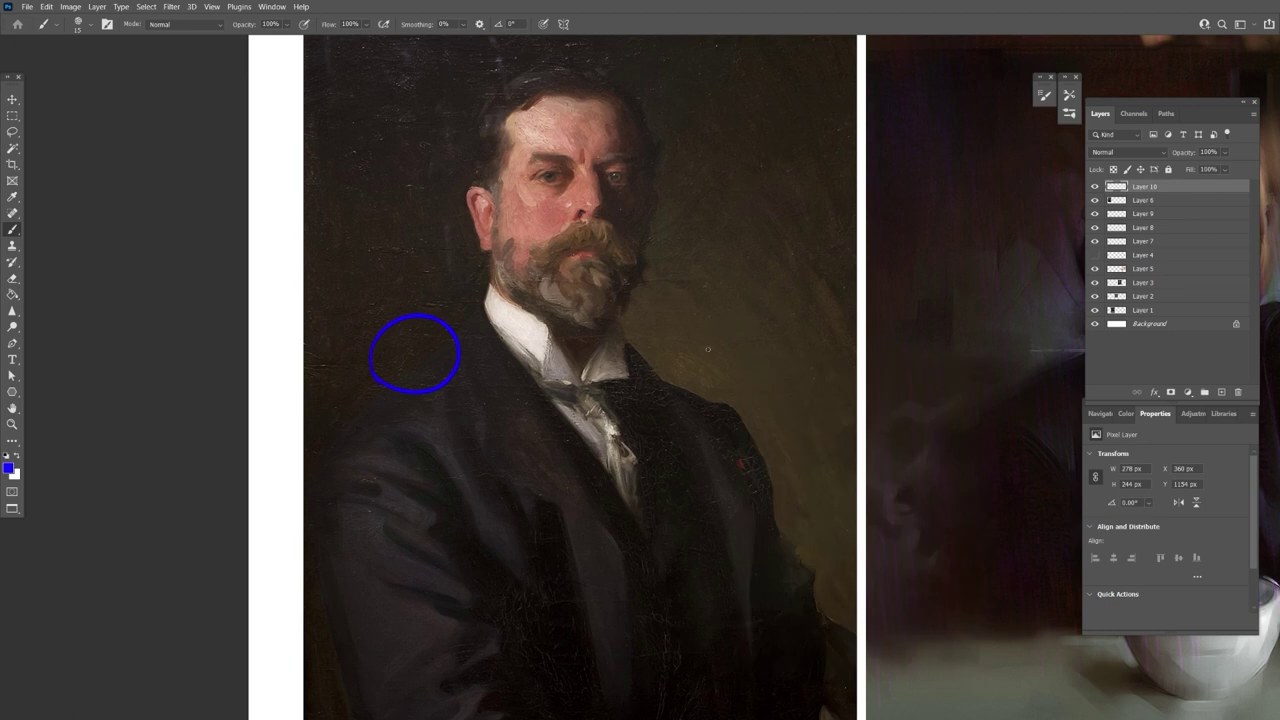
Step: Set the foreground colour to red ff0000 and circle the hard shoulder edge against the lighter background
click(8, 466)
click(1000, 390)
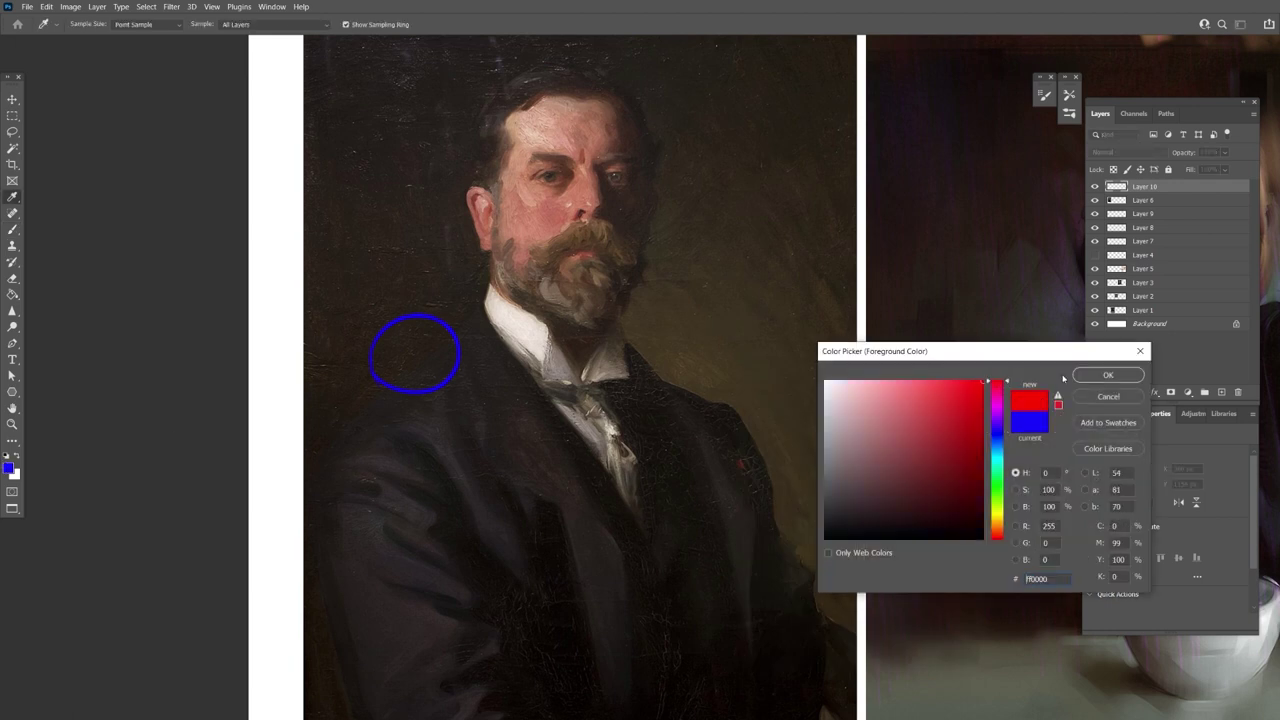
click(1108, 375)
mouse_move(698, 372)
mouse_down()
mouse_move(676, 404)
mouse_move(699, 364)
mouse_up()
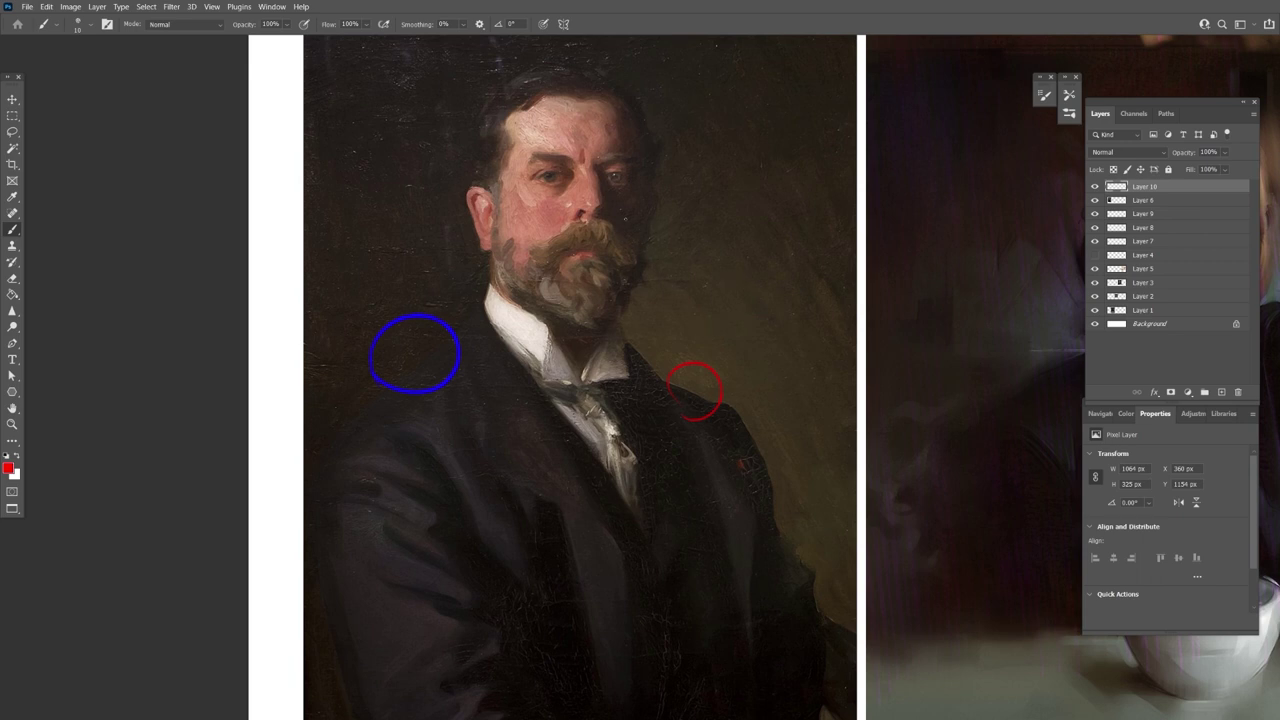
Step: Try small red circles beside the man's beard and on his shaded cheek, and erase them
key(bracketright)
key(bracketleft)
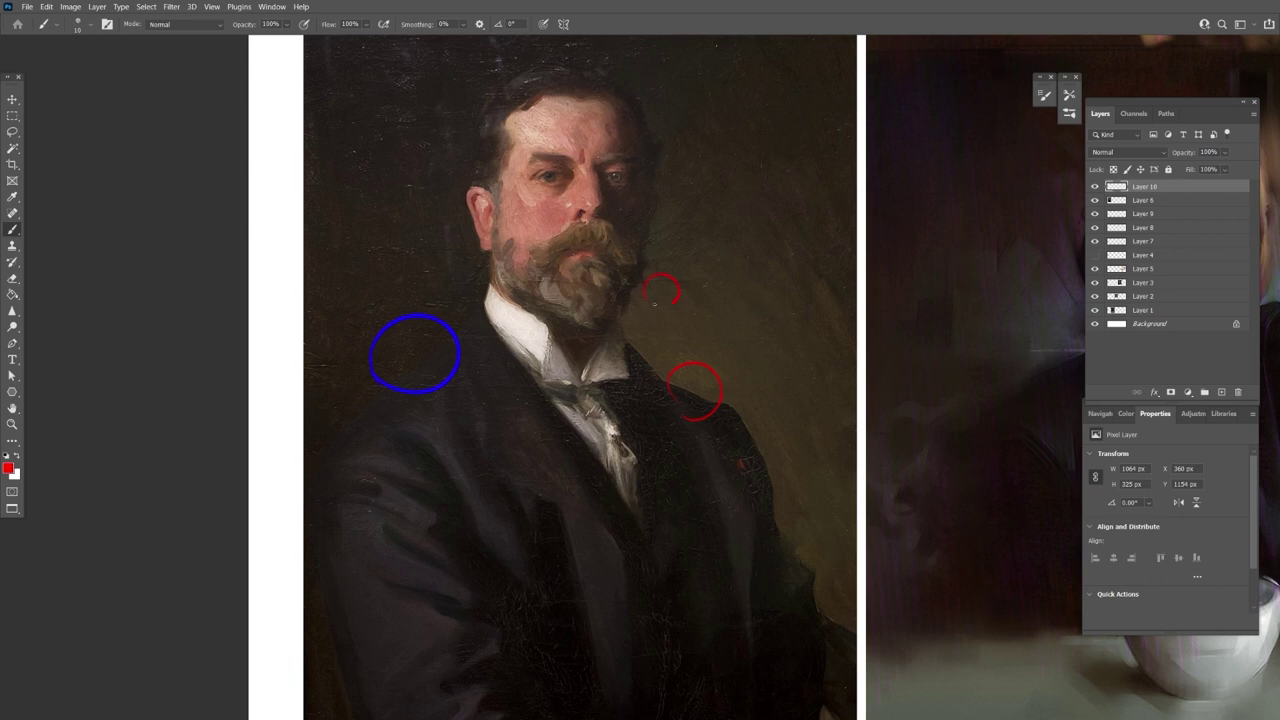
key(ctrl+z)
key(ctrl+z)
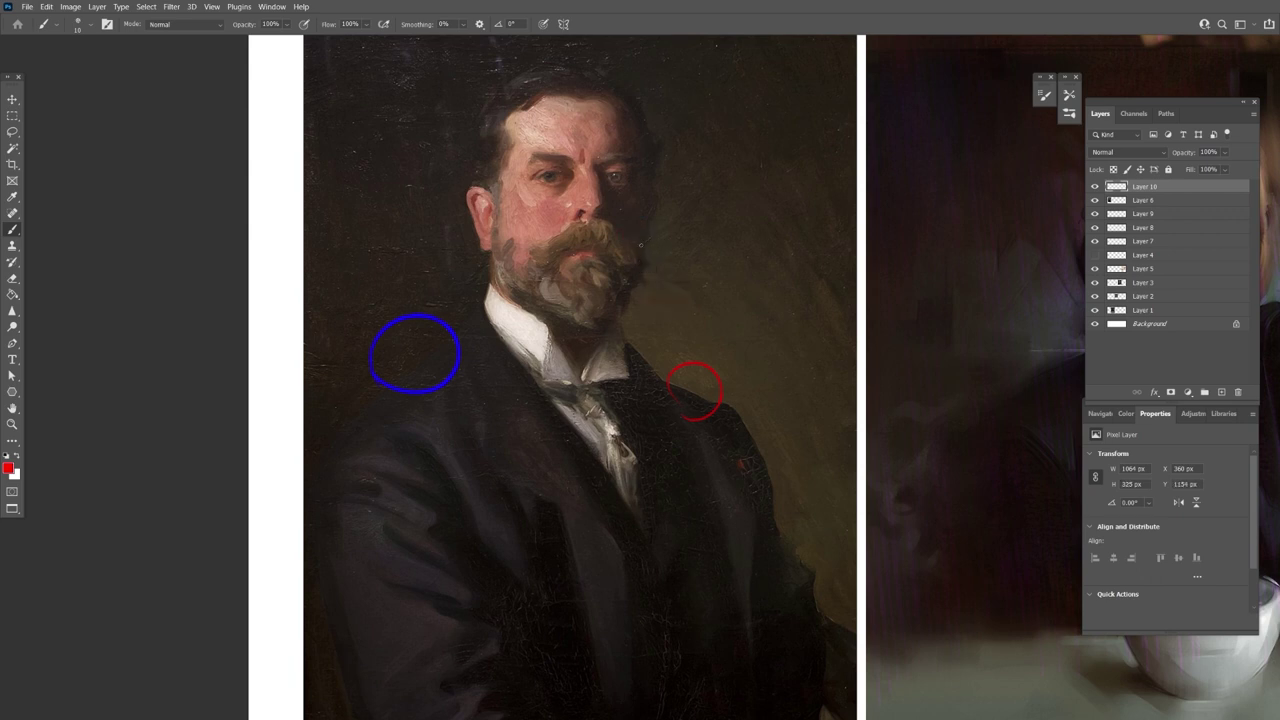
drag(641, 243, 635, 235)
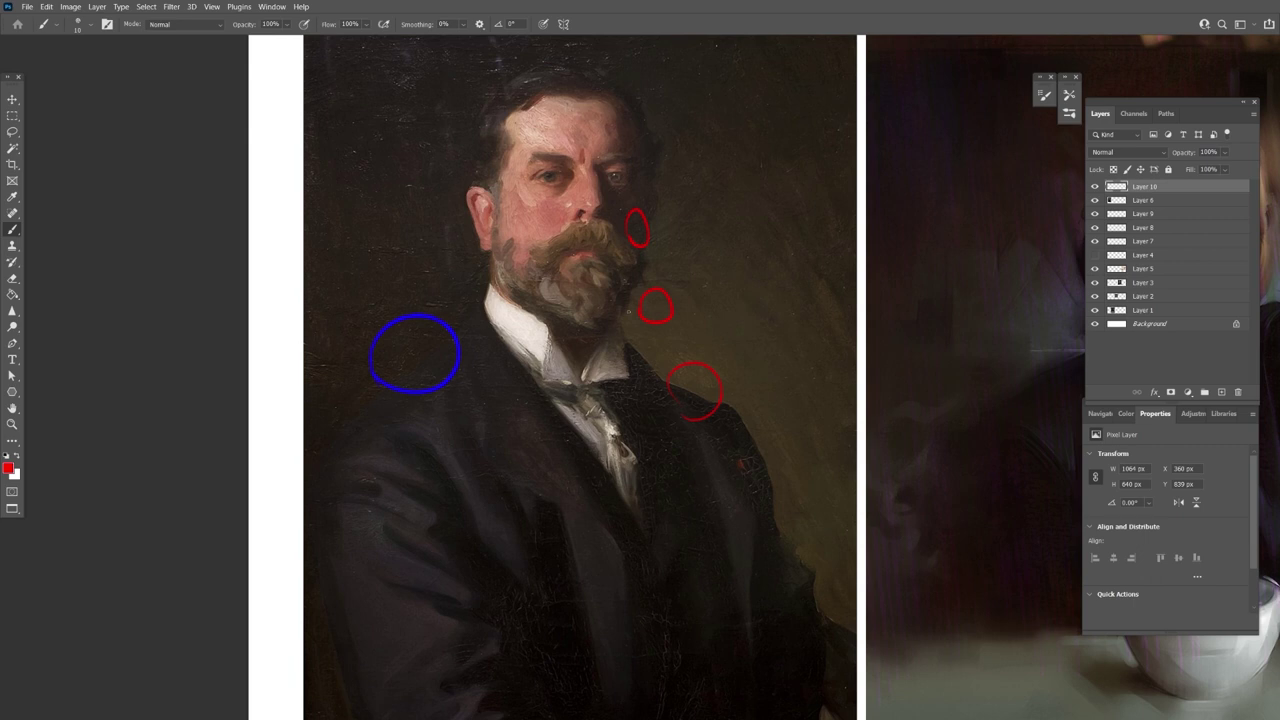
key(e)
mouse_move(662, 305)
mouse_down()
mouse_move(650, 320)
mouse_move(640, 294)
mouse_move(662, 322)
mouse_move(659, 228)
mouse_move(634, 218)
mouse_up()
key(b)
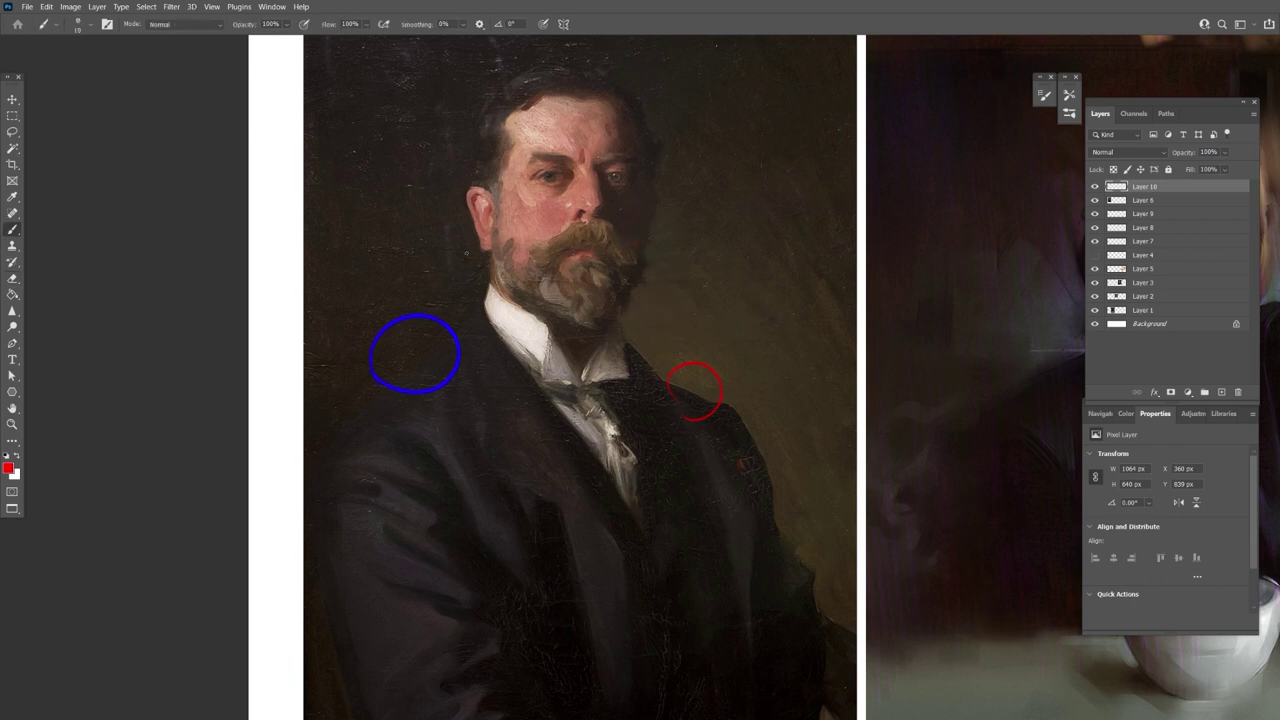
Step: Clear the trial marks around the man's jaw and cheek, and show Layer 4's annotations again over the grayscale portrait
key(ctrl+z)
mouse_move(453, 252)
mouse_down()
mouse_move(474, 260)
mouse_move(455, 280)
mouse_up()
drag(510, 208, 508, 230)
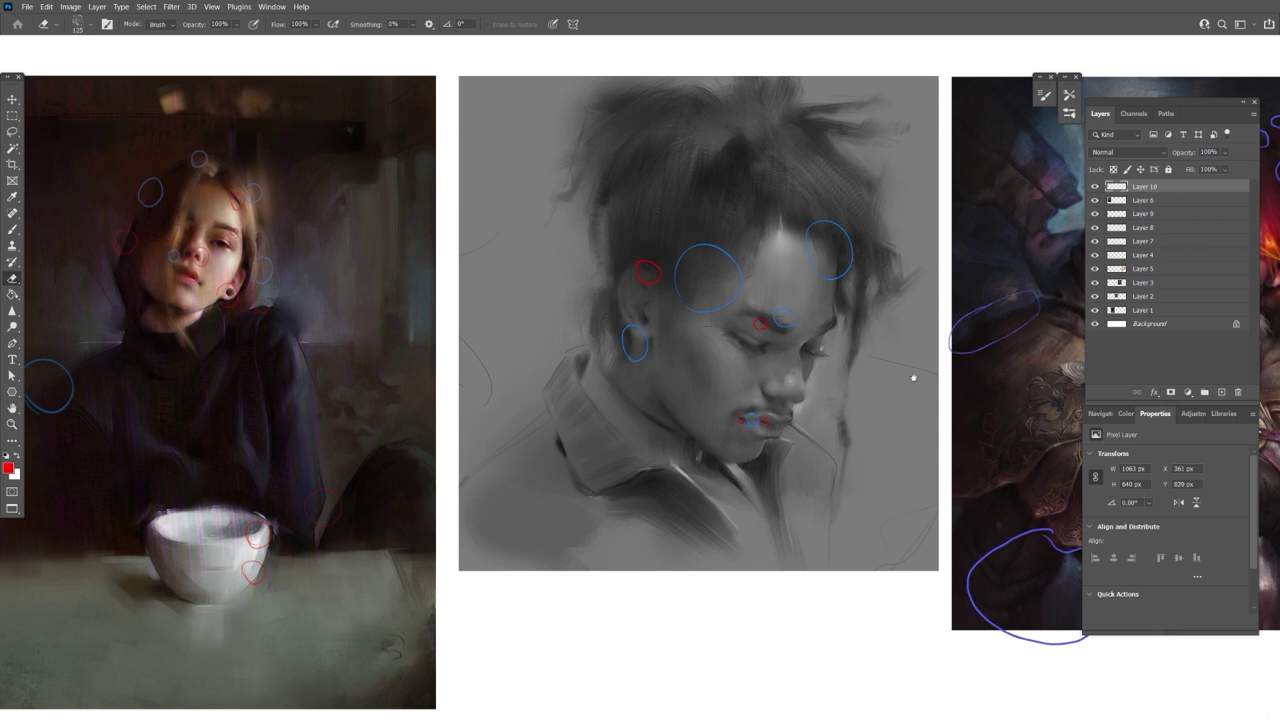
drag(911, 375, 872, 388)
key(b)
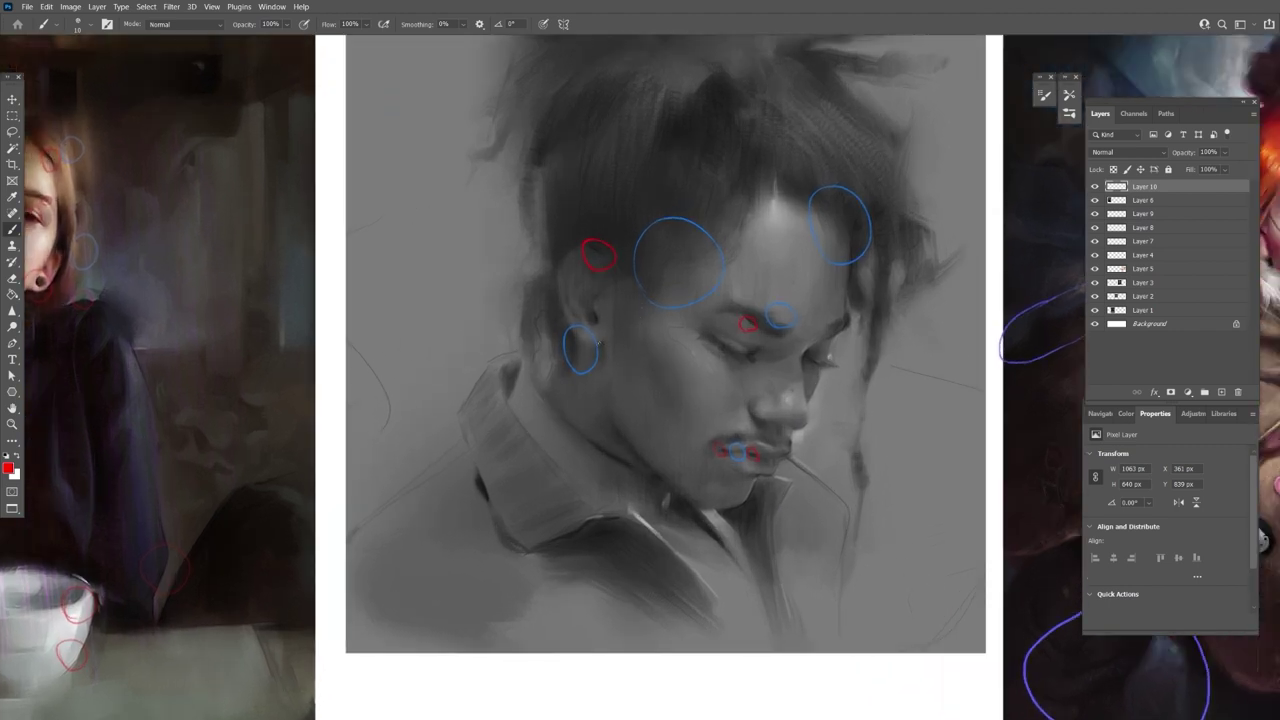
Step: Try small red marks beside the blue earlobe circle on the grayscale portrait
key(ctrl+z)
drag(591, 343, 600, 355)
key(ctrl+z)
drag(603, 346, 604, 349)
key(ctrl+z)
Step: Draw a long red arrow across the forehead of the grayscale portrait, pointing at the blue circle by the eyebrow
drag(804, 312, 739, 307)
drag(747, 367, 759, 298)
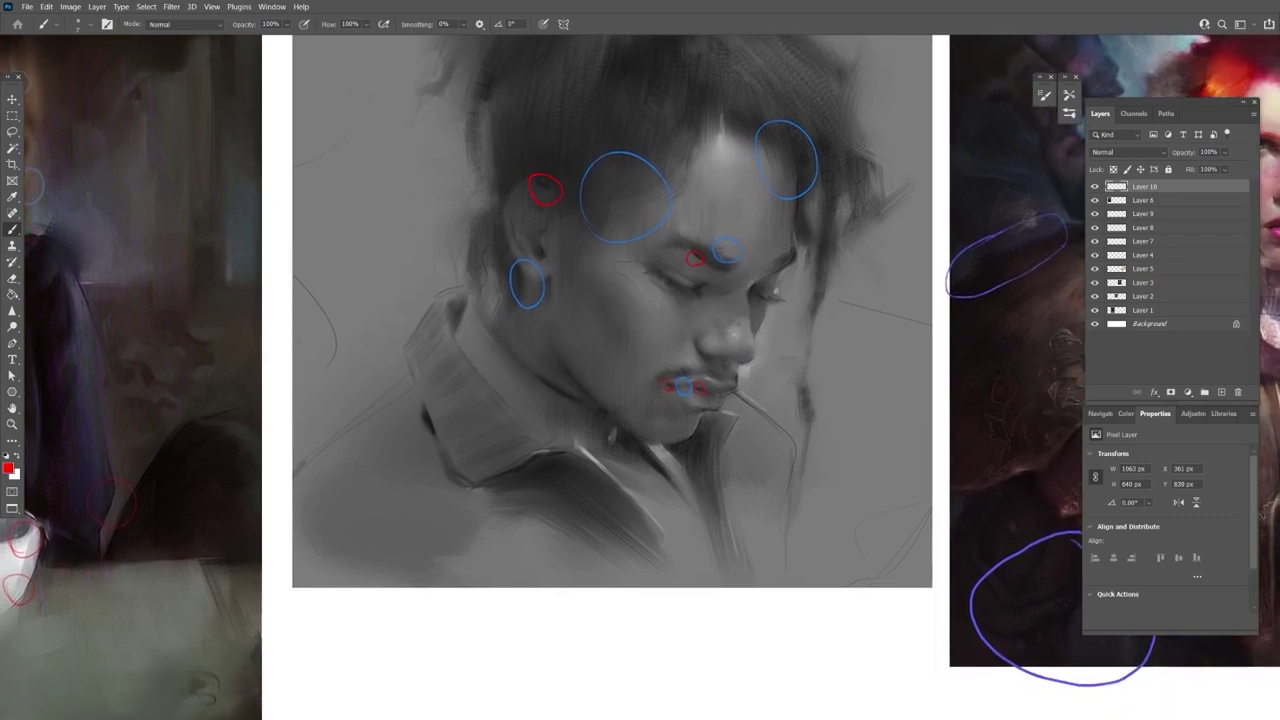
key(ctrl+plus)
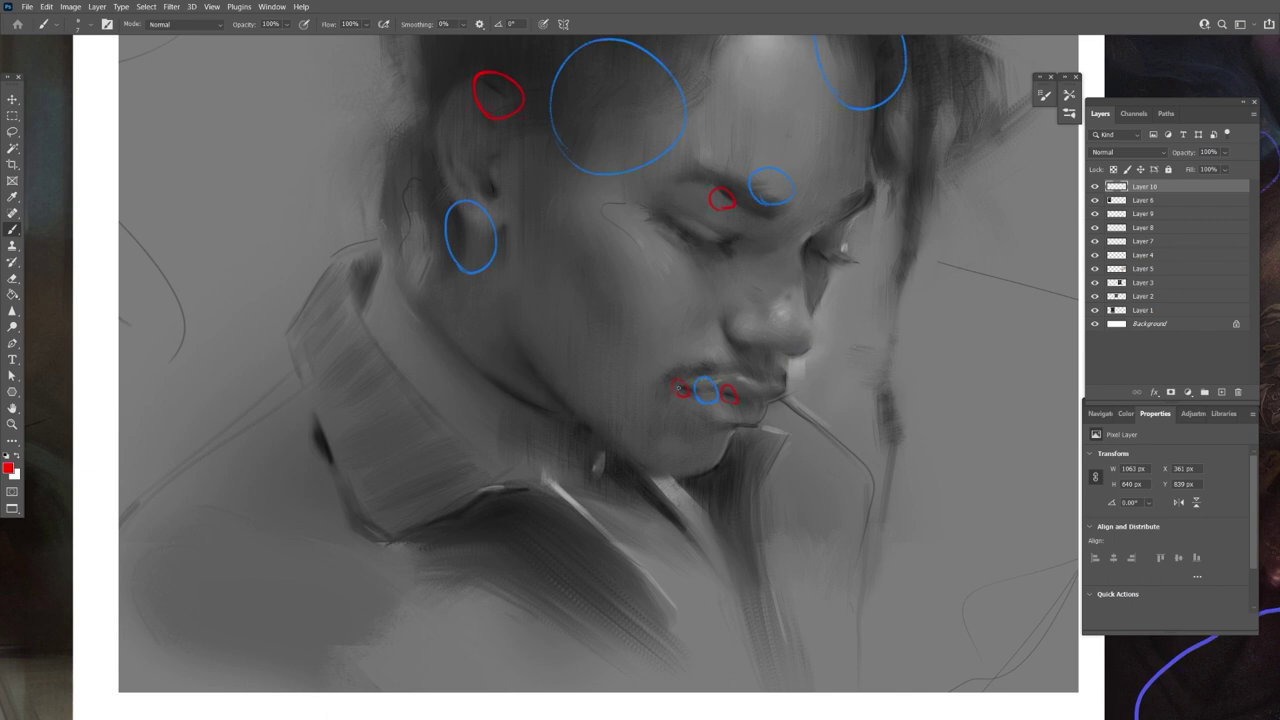
drag(833, 333, 782, 415)
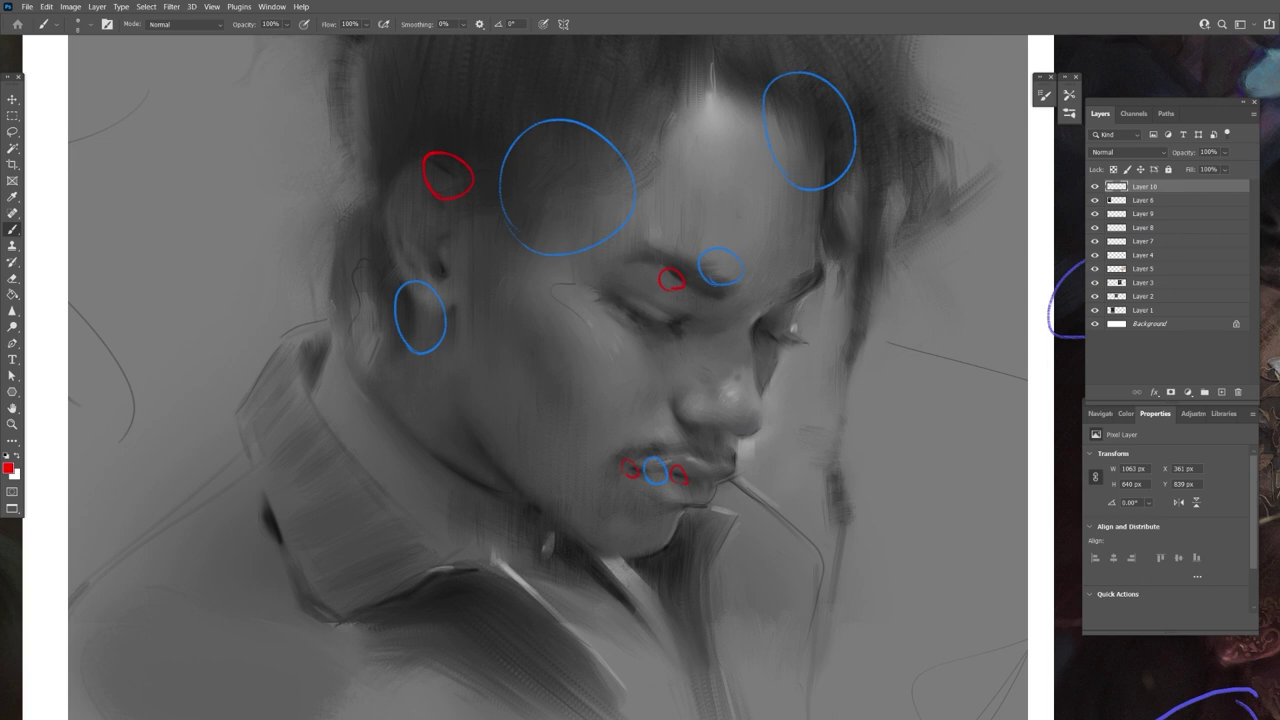
drag(930, 88, 716, 242)
drag(746, 204, 753, 238)
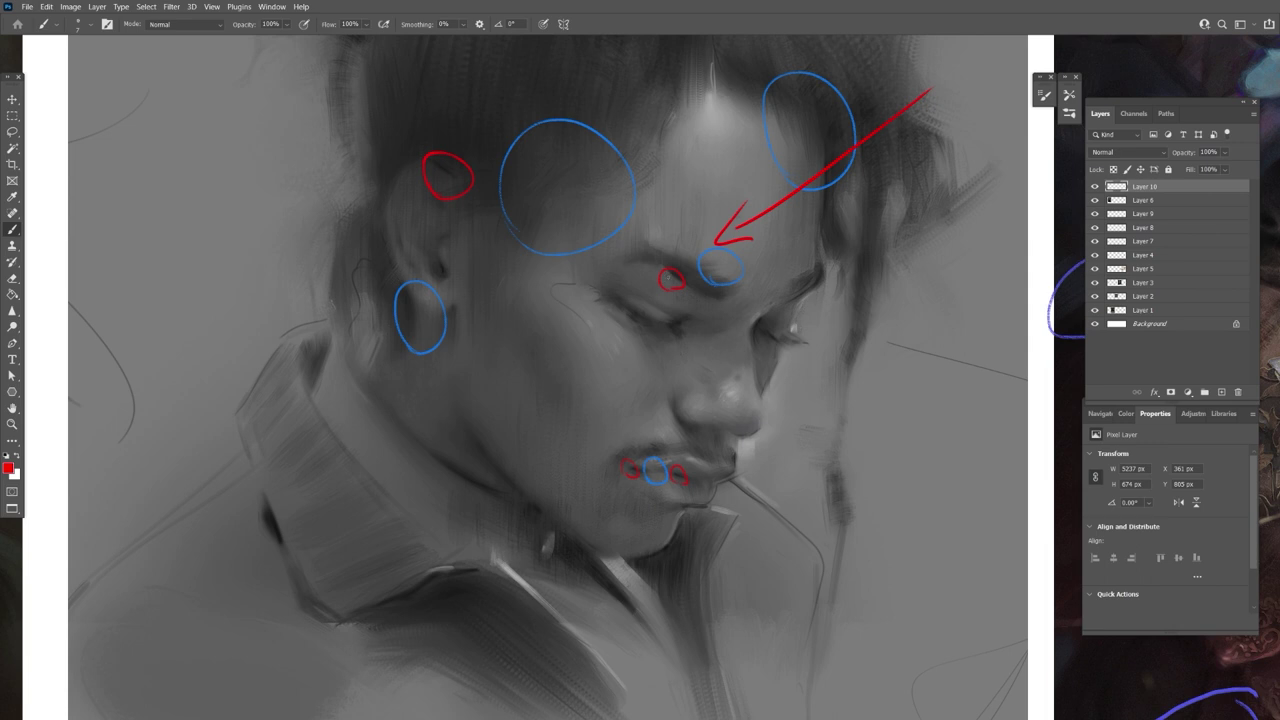
Step: Select Layer 4 and erase the red circle over the grayscale portrait's eyebrow with a smaller eraser
key(e)
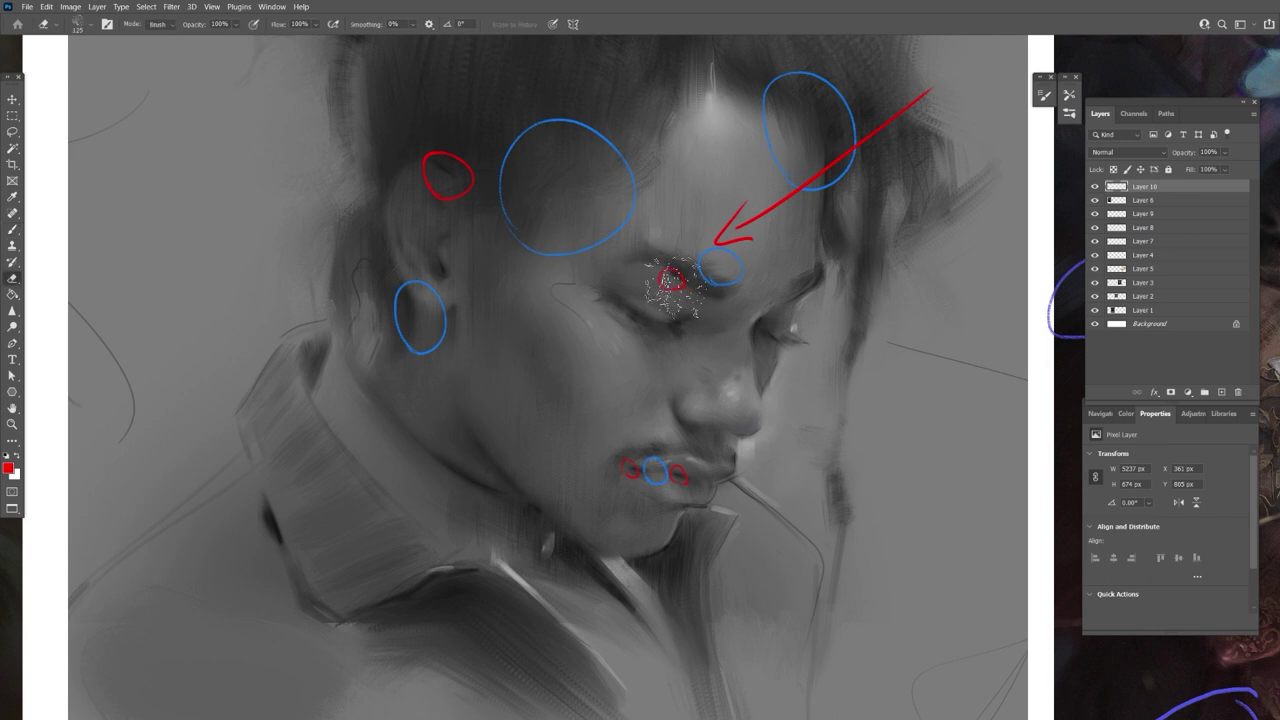
ctrl+click(684, 284)
key(bracketleft)
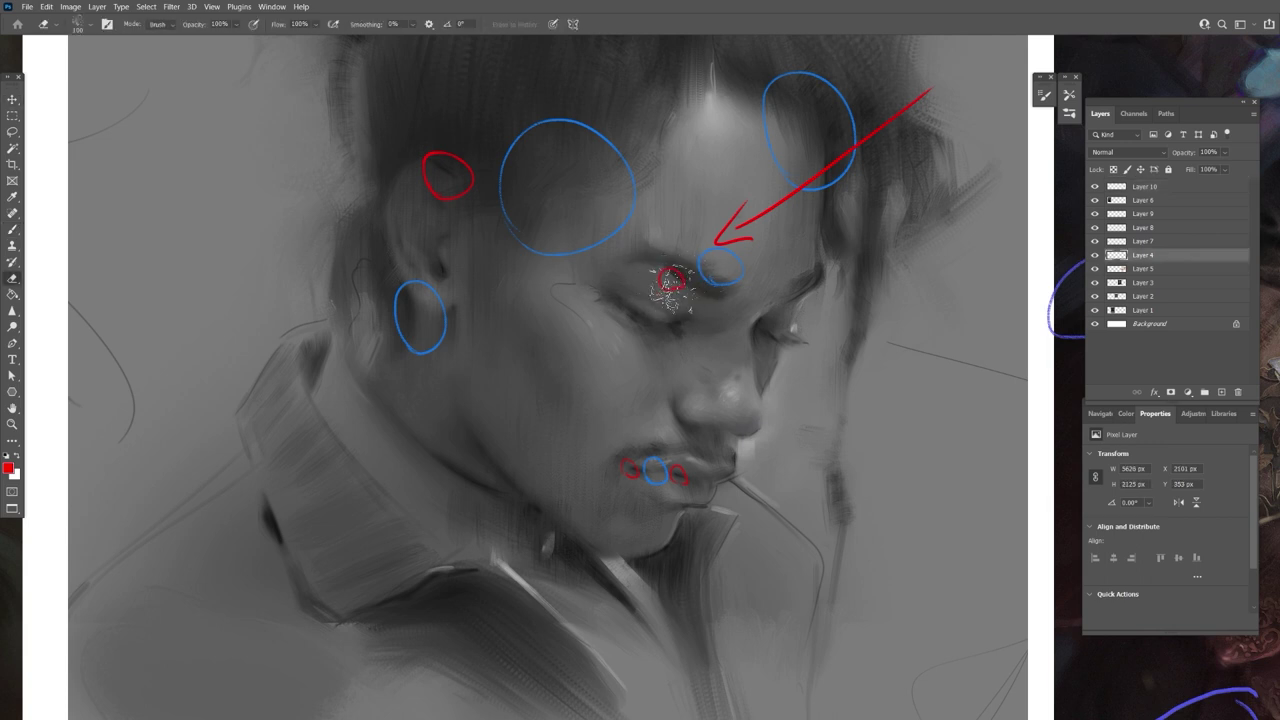
mouse_move(669, 286)
mouse_down()
mouse_move(659, 297)
mouse_move(690, 303)
mouse_up()
key(b)
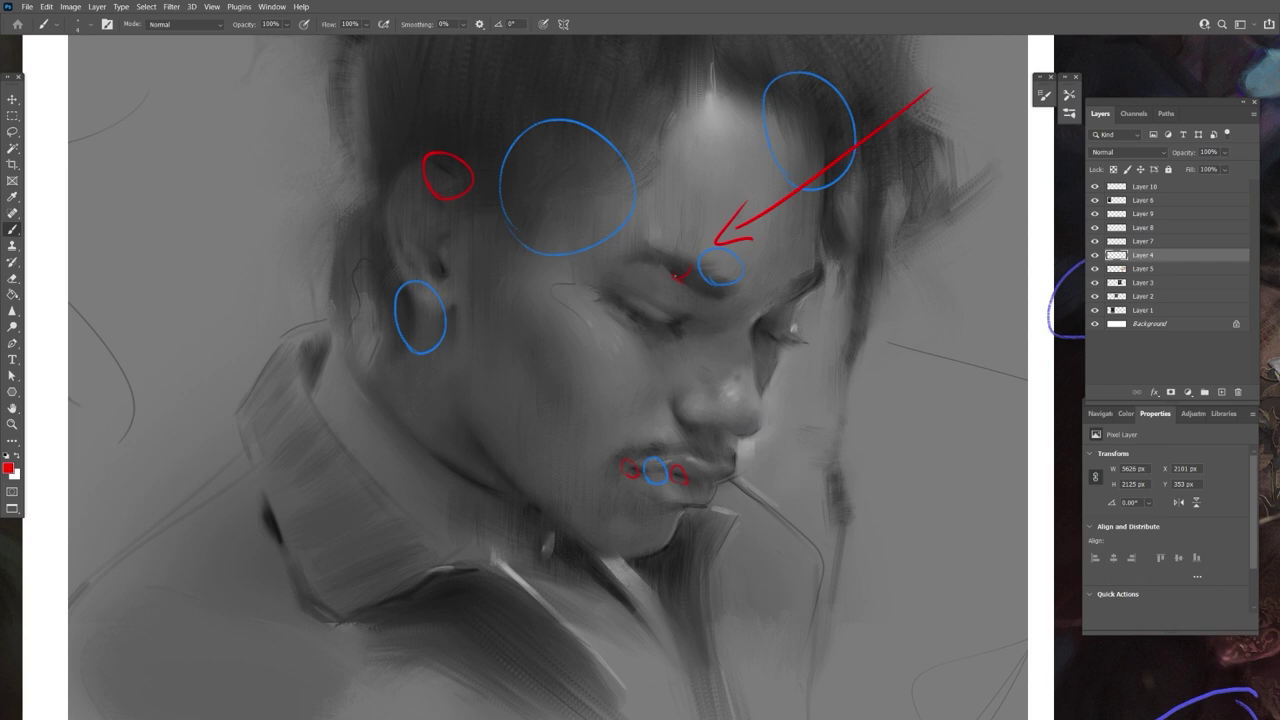
Step: Examine the grayscale portrait as a whole and the red-haired woman's face, hood and fur collar up close
mouse_move(742, 301)
mouse_down()
mouse_move(678, 268)
mouse_move(668, 295)
mouse_up()
key(ctrl+minus)
key(ctrl+minus)
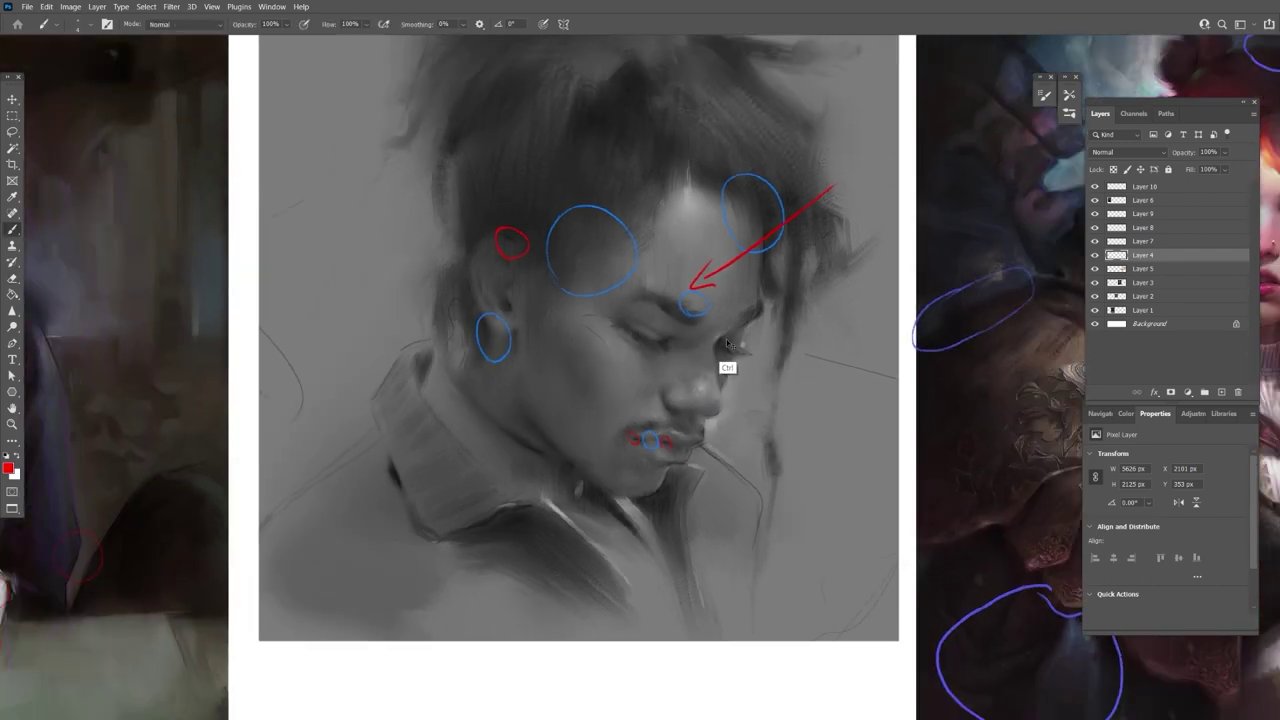
mouse_move(664, 364)
mouse_down()
mouse_move(837, 400)
mouse_move(565, 385)
mouse_up()
drag(698, 385, 472, 448)
drag(636, 379, 900, 322)
drag(933, 269, 834, 284)
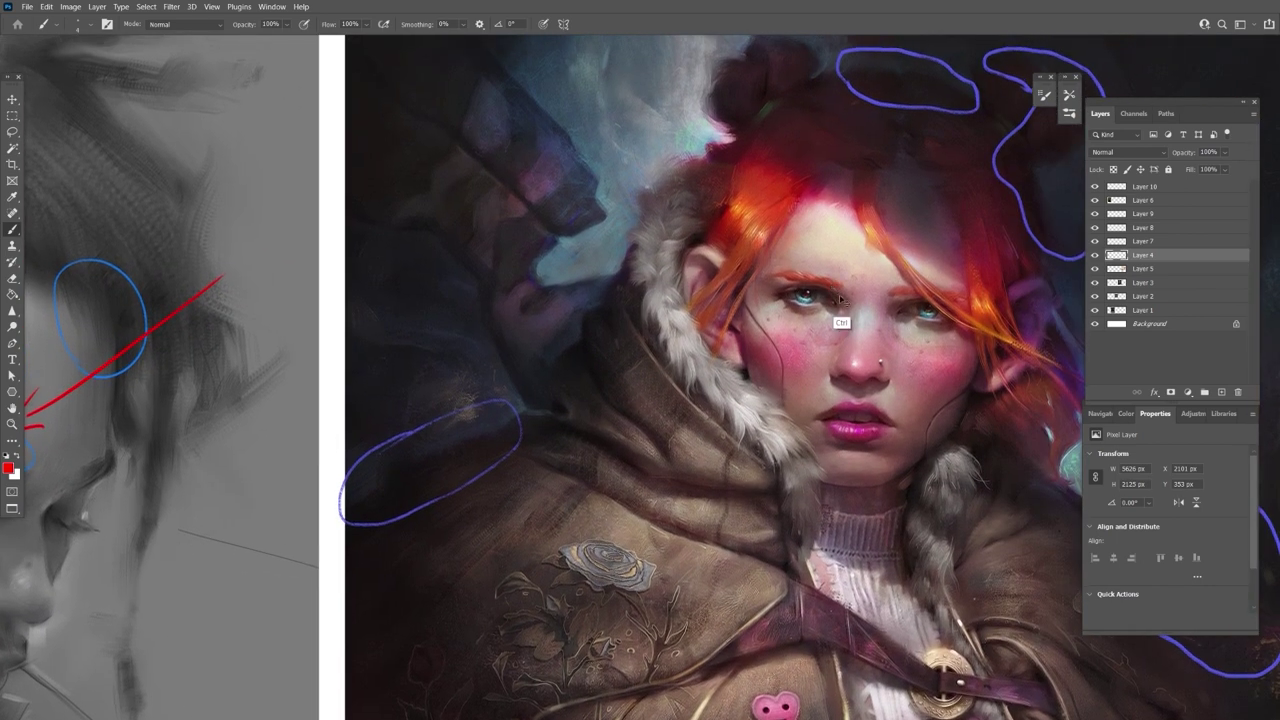
key(ctrl+plus)
key(ctrl+plus)
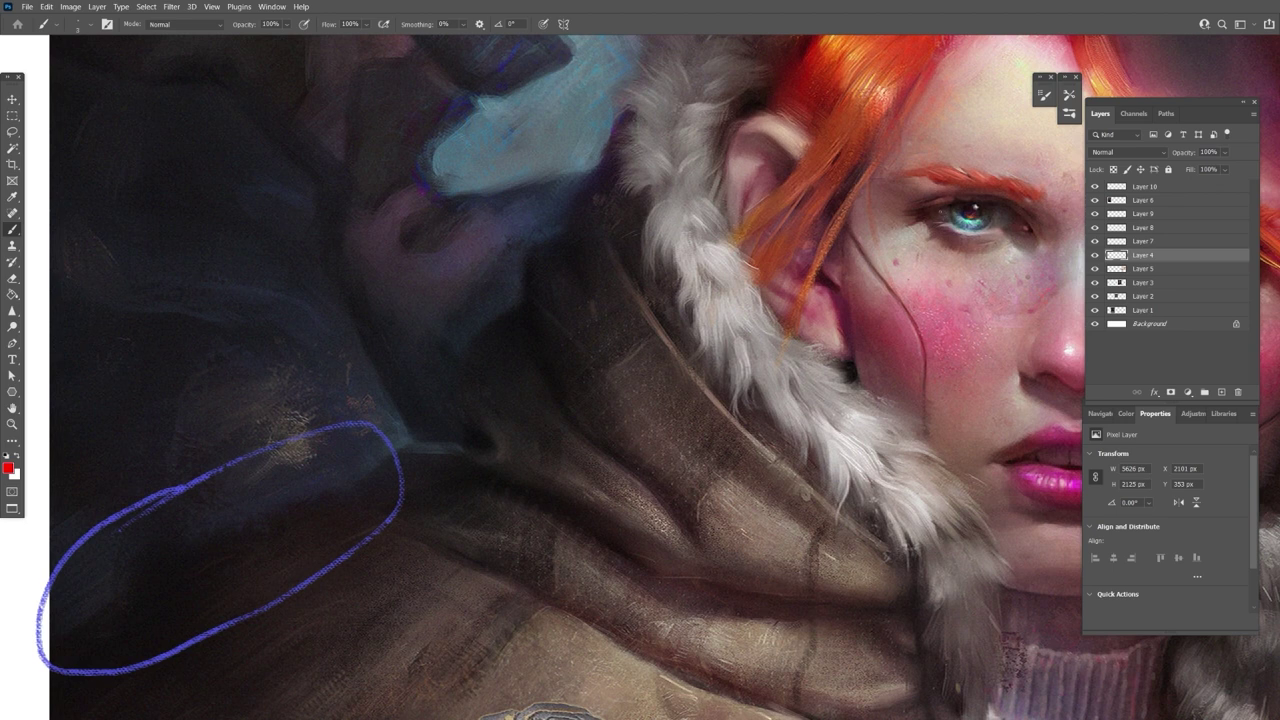
Step: Try thin red lines from the red-haired woman's forehead down to her brow and around the eye's inner corner
drag(985, 223, 769, 272)
drag(783, 151, 772, 232)
key(ctrl+z)
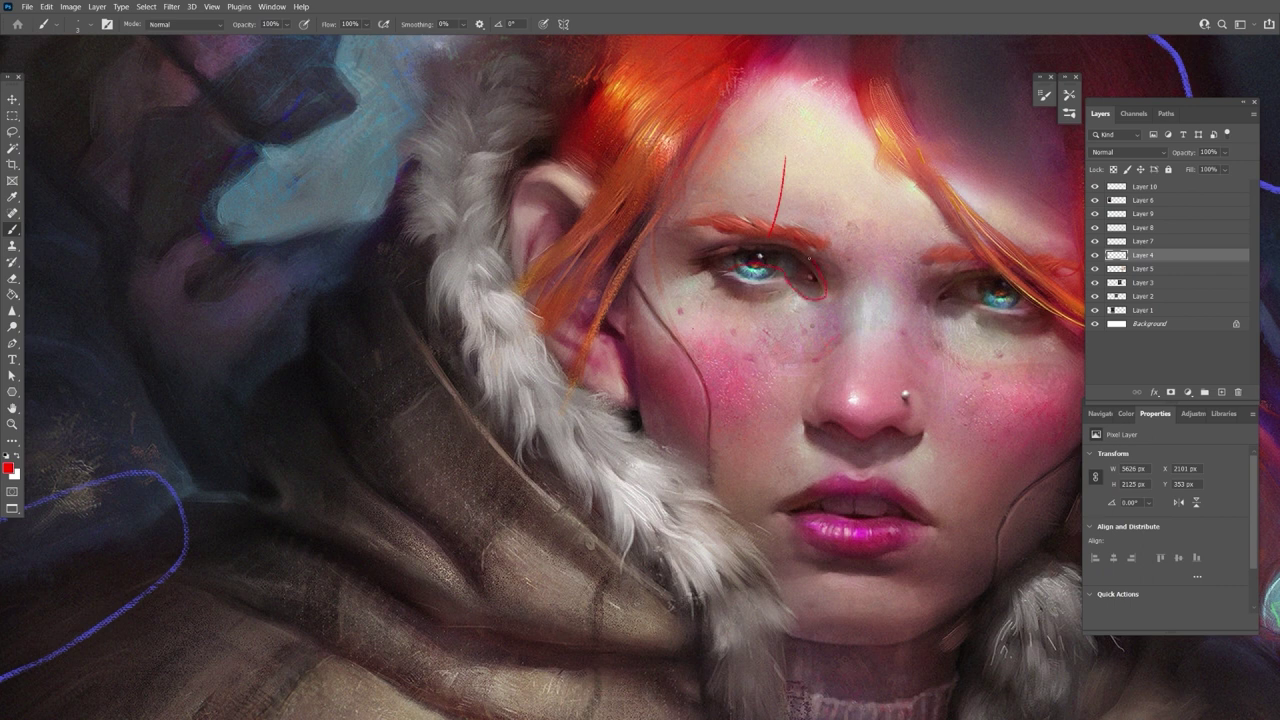
Step: Try a large red circle around the red-haired woman's lower face and torso with the whole painting in view
key(ctrl+minus)
key(ctrl+minus)
key(ctrl+minus)
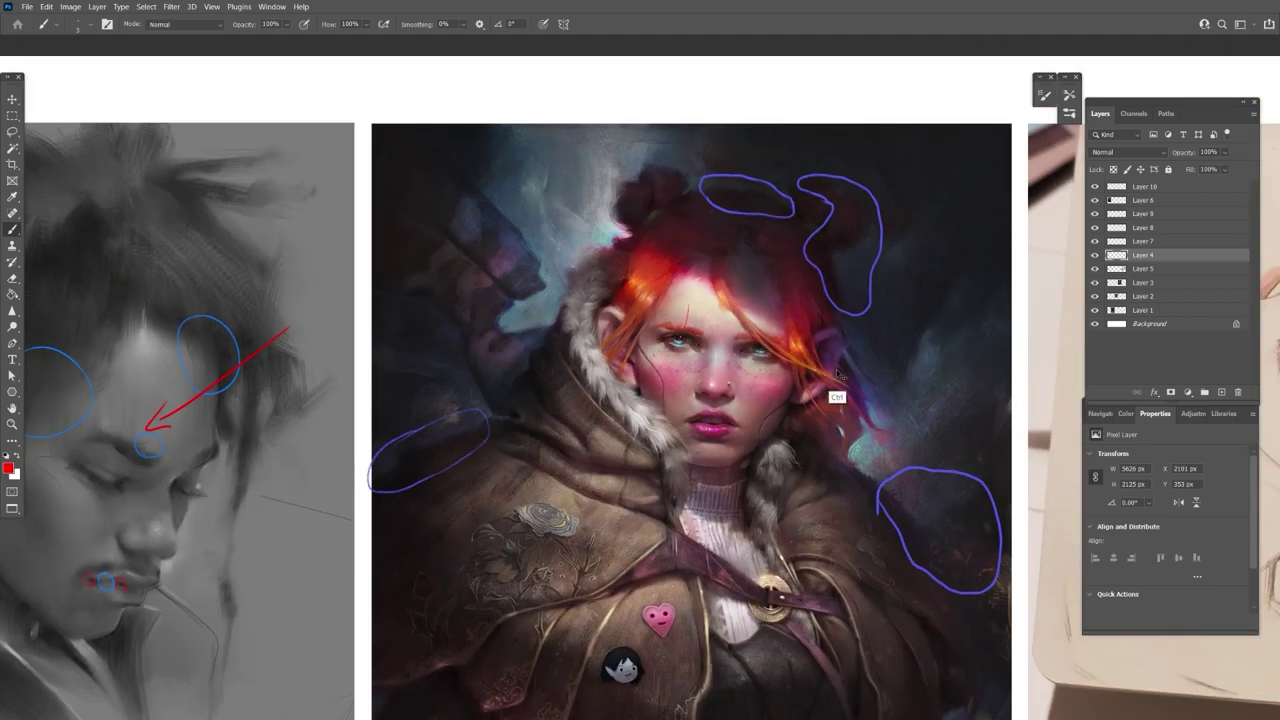
drag(786, 422, 823, 372)
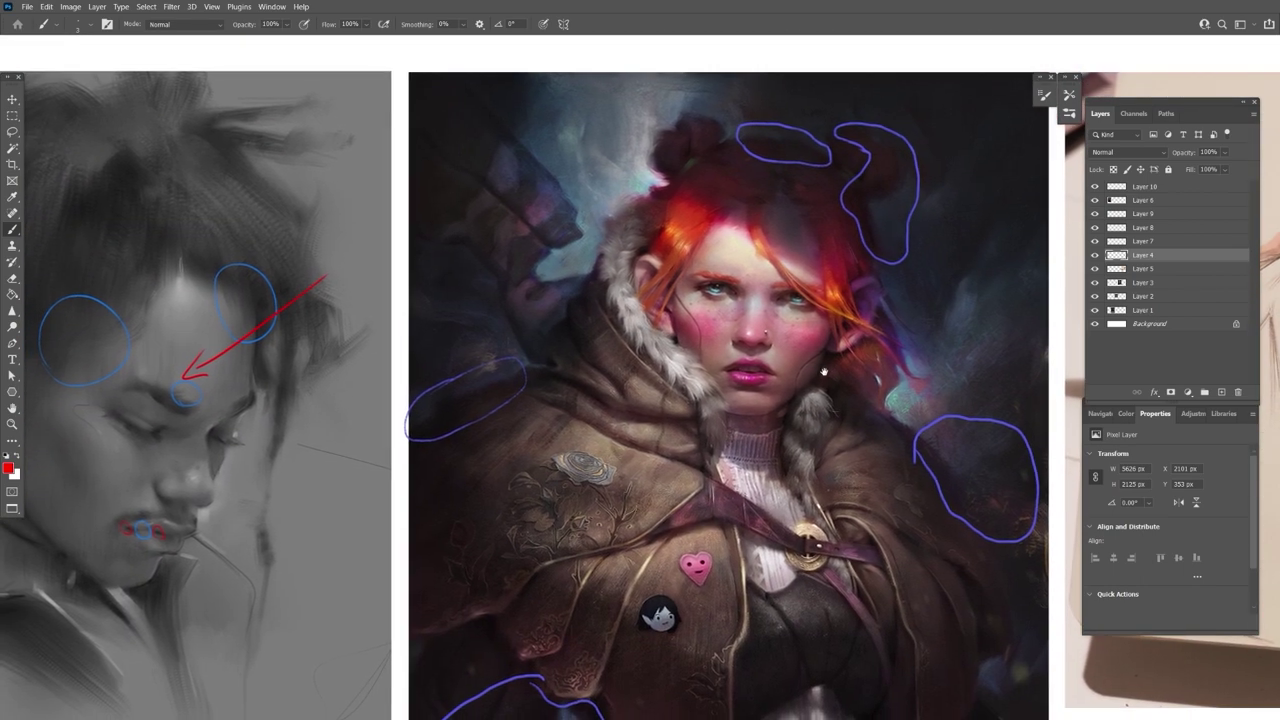
key(ctrl+minus)
drag(796, 421, 800, 374)
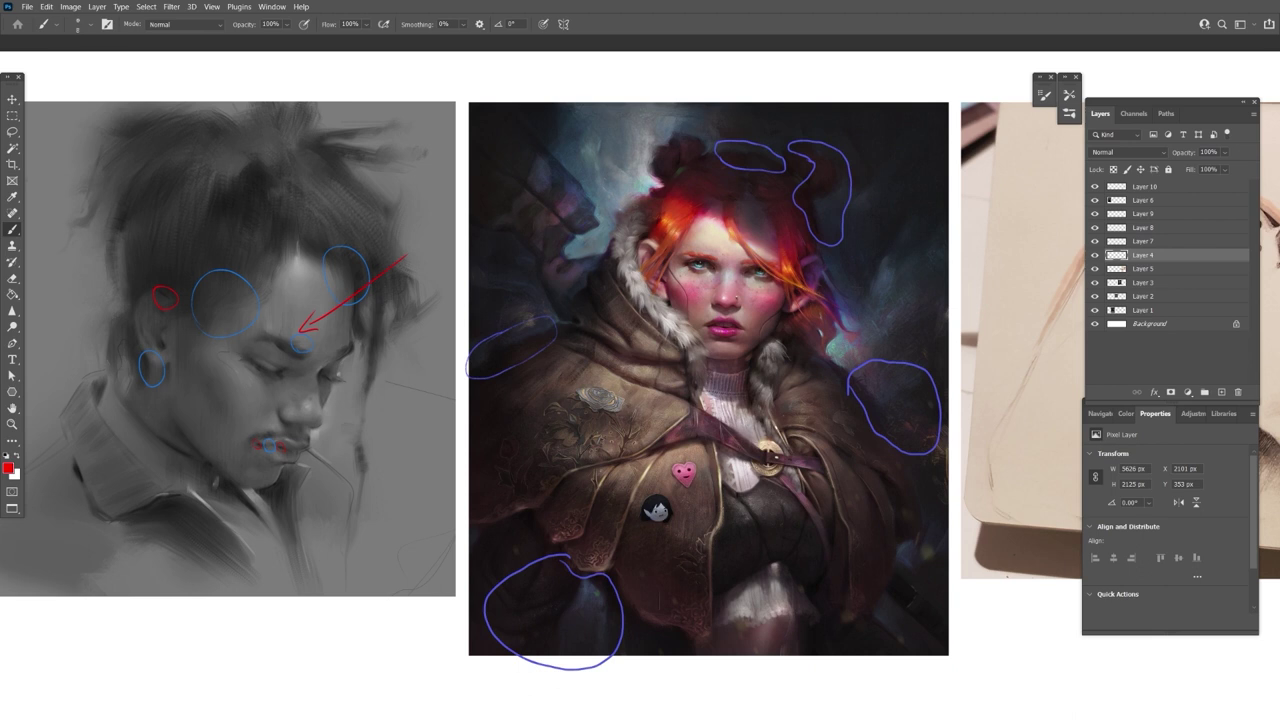
mouse_move(725, 565)
mouse_down()
mouse_move(665, 285)
mouse_move(772, 569)
mouse_up()
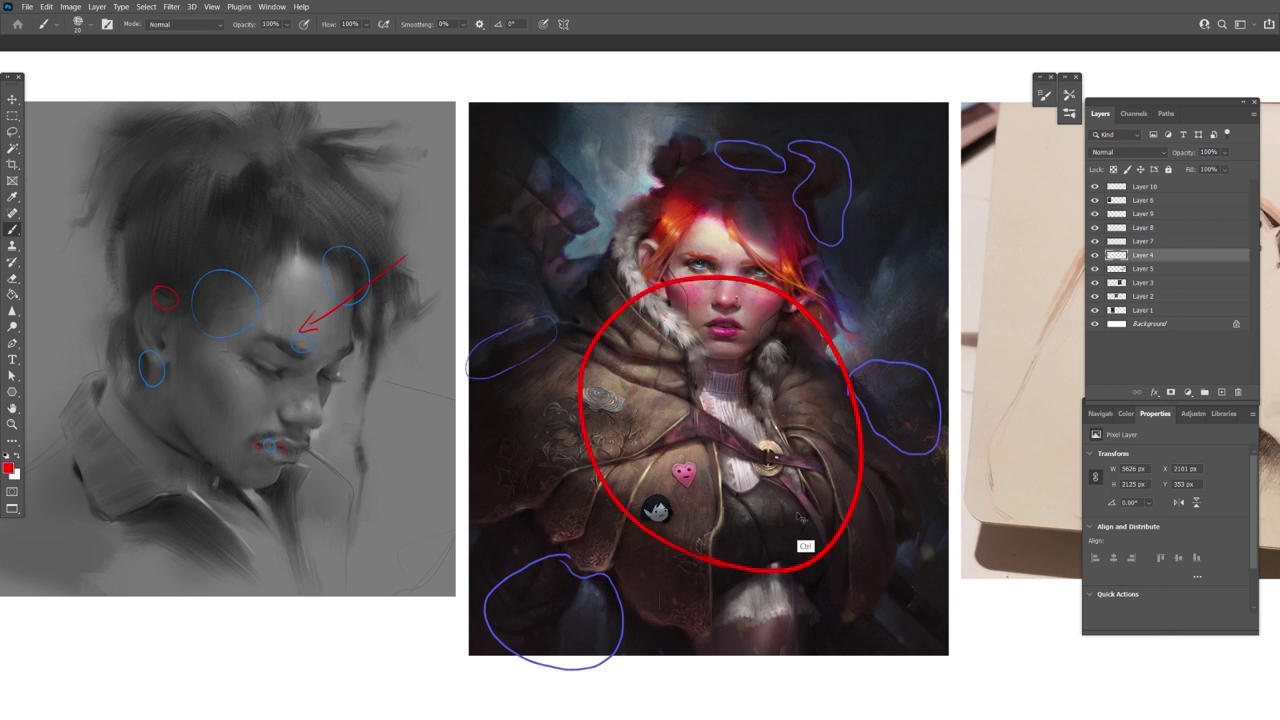
key(ctrl+z)
Step: Try small red scribbles on the red-haired woman's light sweater and the pale fabric below it with a smaller brush
key(bracketleft)
key(bracketleft)
drag(738, 413, 753, 434)
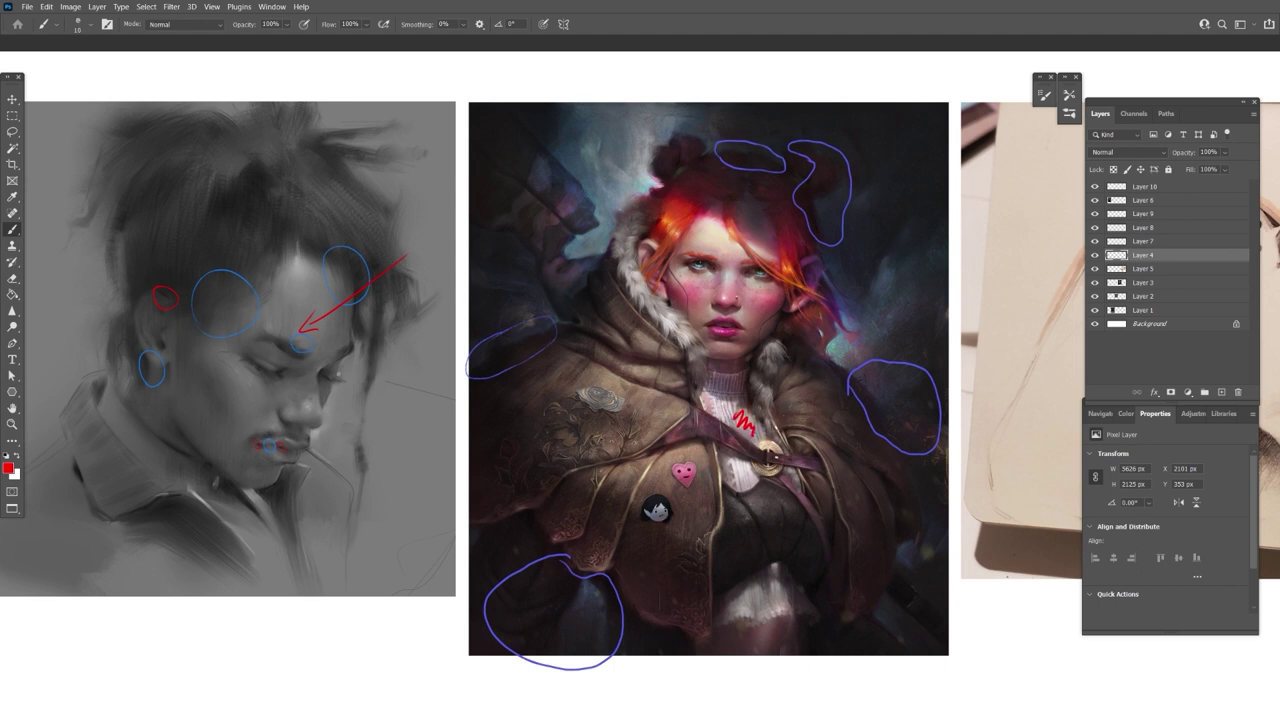
key(ctrl+z)
drag(746, 612, 790, 603)
key(ctrl+z)
drag(719, 407, 743, 406)
Step: Trace the forehead and outer hair contour of the reclining pencil portrait with straight red strokes on Layer 4
mouse_move(884, 478)
mouse_down()
mouse_move(677, 454)
mouse_move(429, 449)
mouse_move(362, 463)
mouse_up()
drag(623, 365, 621, 381)
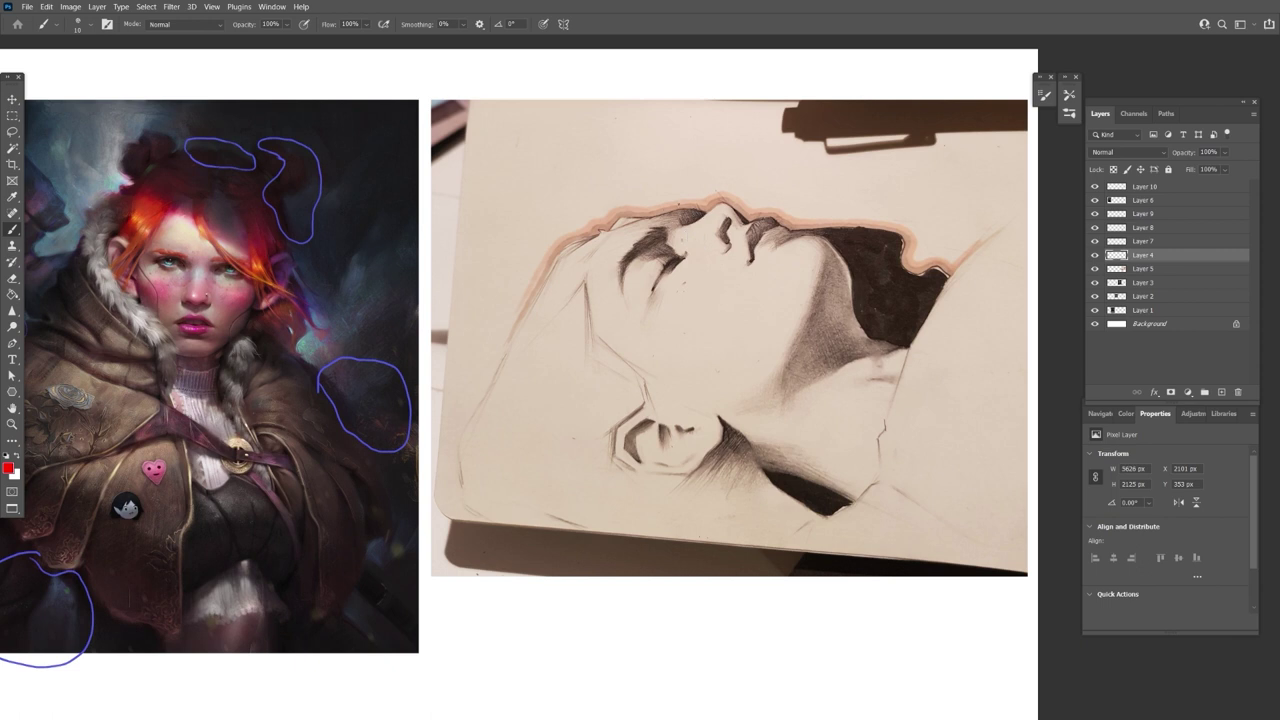
drag(695, 183, 571, 229)
key(ctrl+z)
key(ctrl+z)
key(ctrl+z)
drag(684, 193, 708, 203)
key(ctrl+z)
drag(560, 234, 493, 372)
Step: Mark the hairline edge near the temple and the curve under the chin of the pencil portrait in red
mouse_move(586, 283)
mouse_down()
mouse_move(593, 350)
mouse_move(641, 381)
mouse_up()
key(ctrl+z)
key(ctrl+z)
mouse_move(602, 343)
mouse_down()
mouse_move(637, 384)
mouse_move(611, 443)
mouse_move(617, 465)
mouse_up()
key(ctrl+z)
key(ctrl+z)
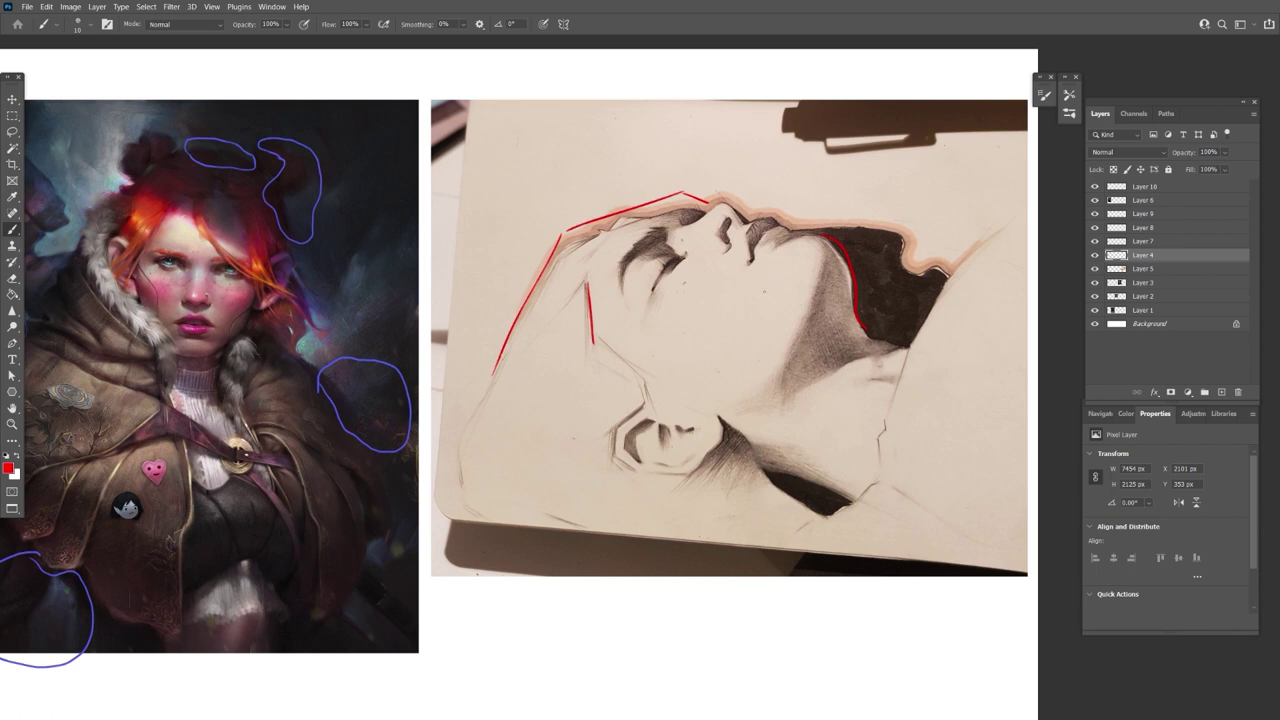
Step: Outline the lips of the pencil portrait in red with a finer brush
drag(764, 235, 756, 250)
mouse_move(747, 235)
mouse_down()
mouse_move(774, 225)
mouse_move(752, 219)
mouse_move(745, 239)
mouse_up()
key(ctrl+z)
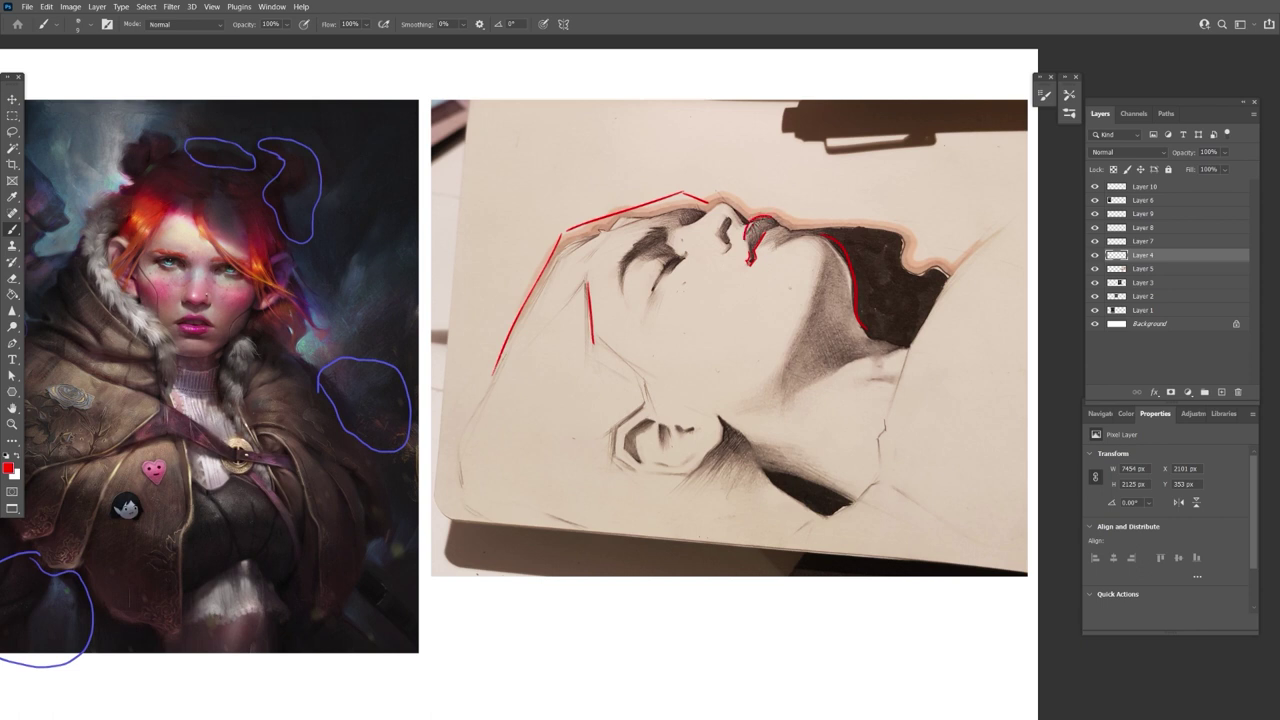